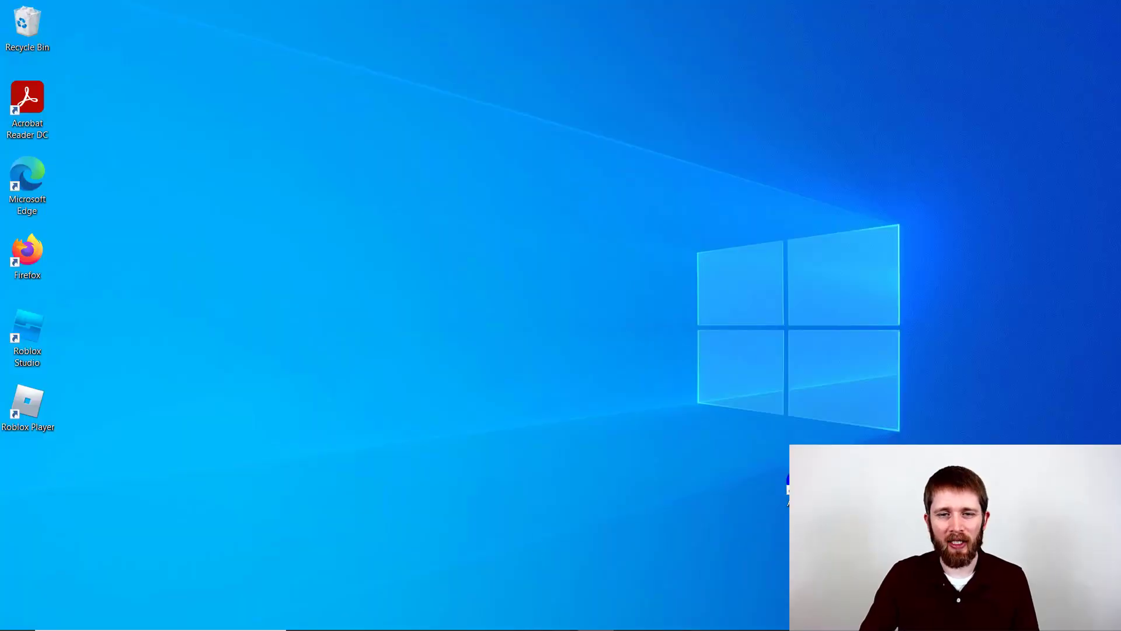
- Switch to Roblox Studio, insert a block part and place it on the baseplate beside the spawn platform
mouse_move(564, 625)
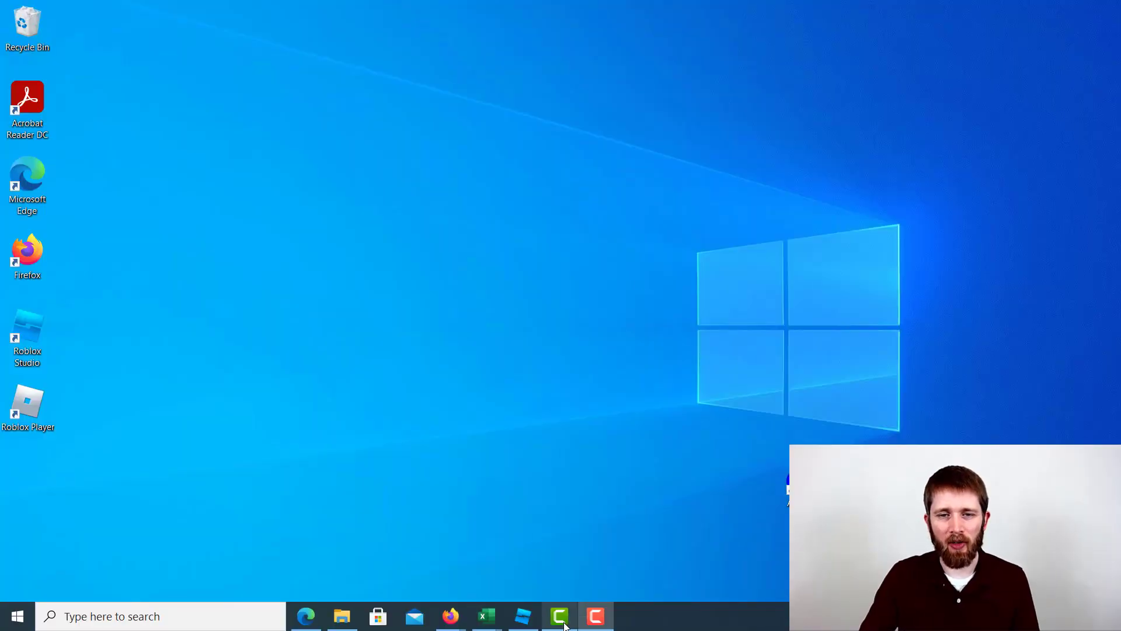
left_click(521, 618)
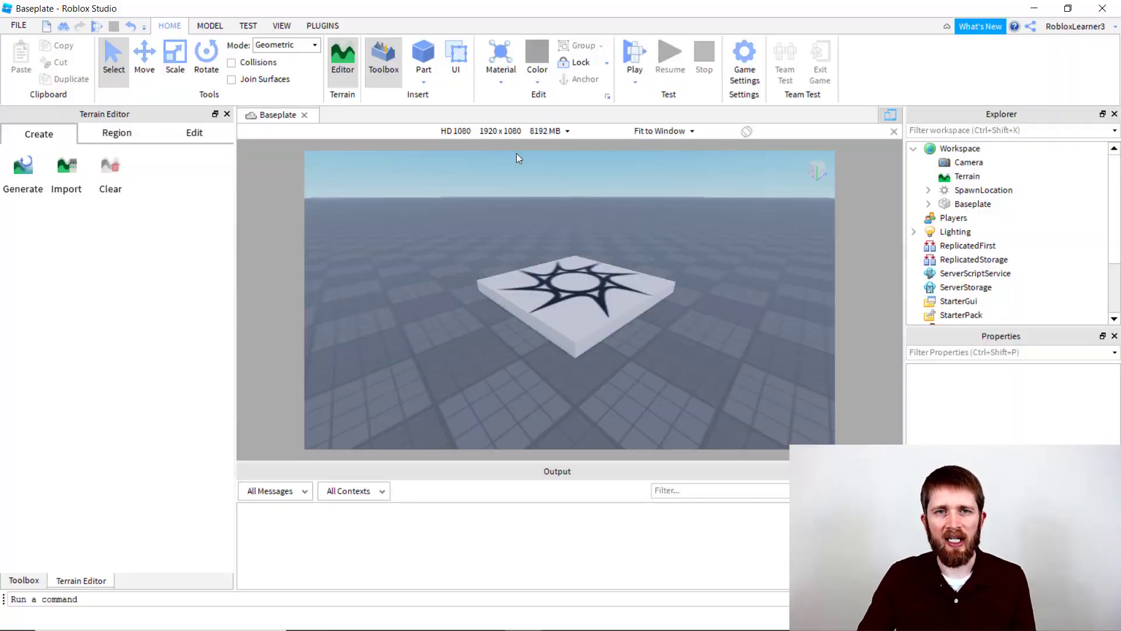
left_click(432, 76)
left_click(445, 97)
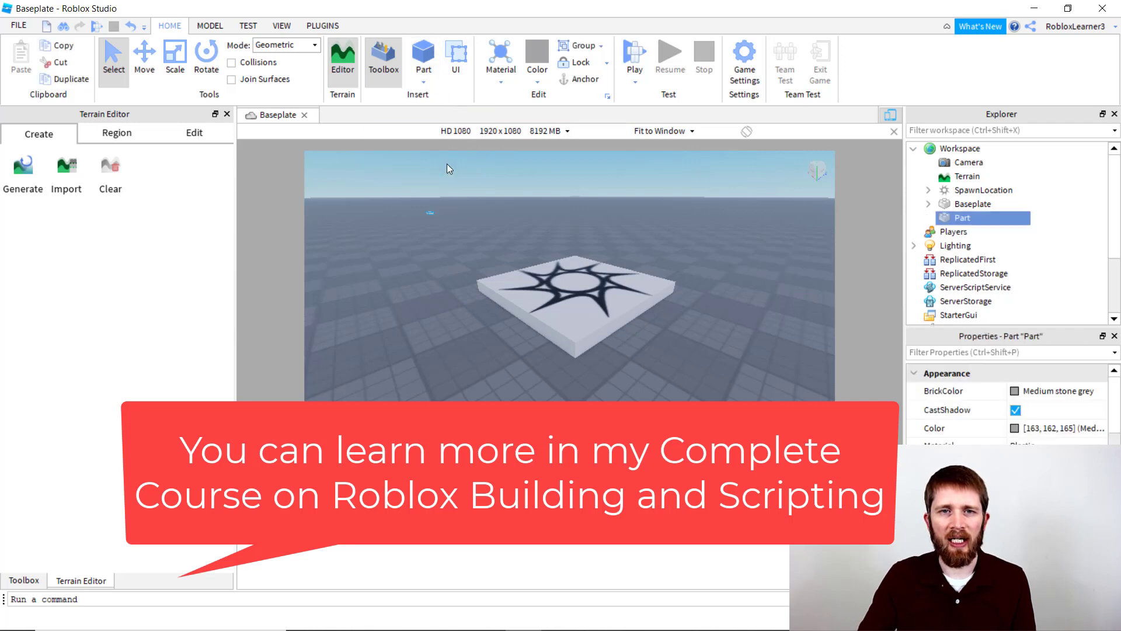
left_click(431, 212)
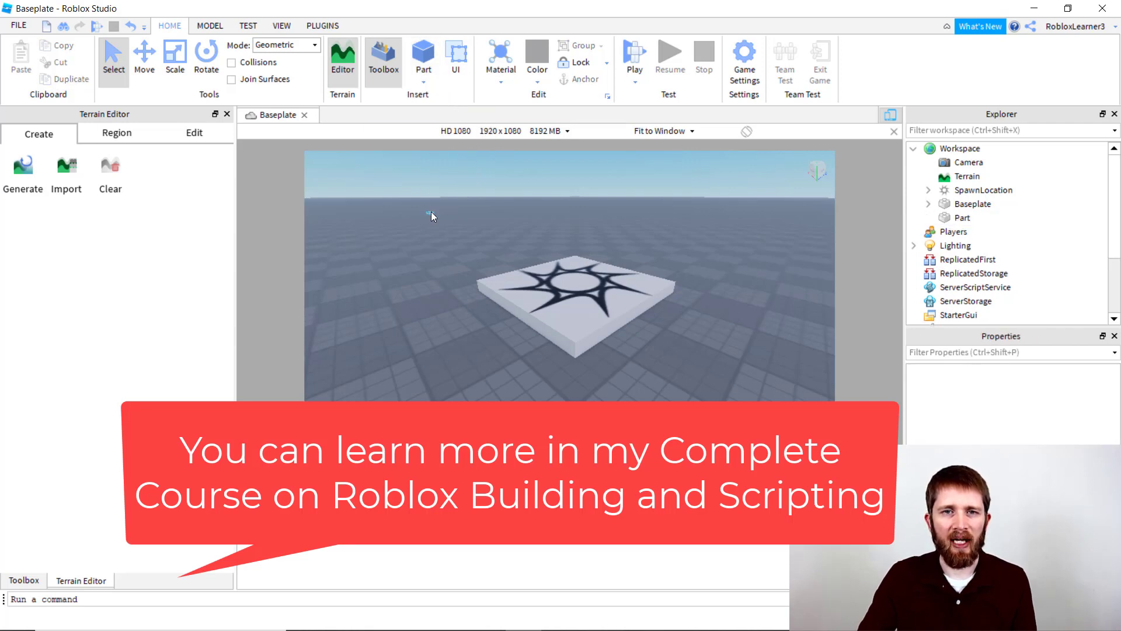
left_click_drag(431, 212, 705, 362)
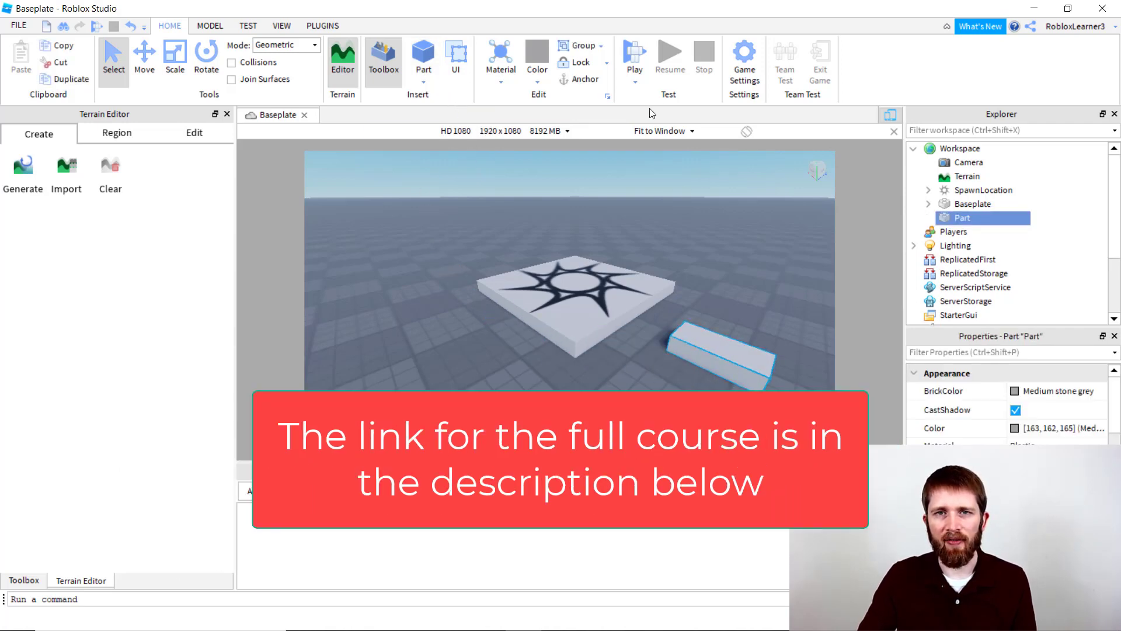
- Playtest the game by walking the character off the spawn platform onto the block part, and stop the test
left_click(640, 65)
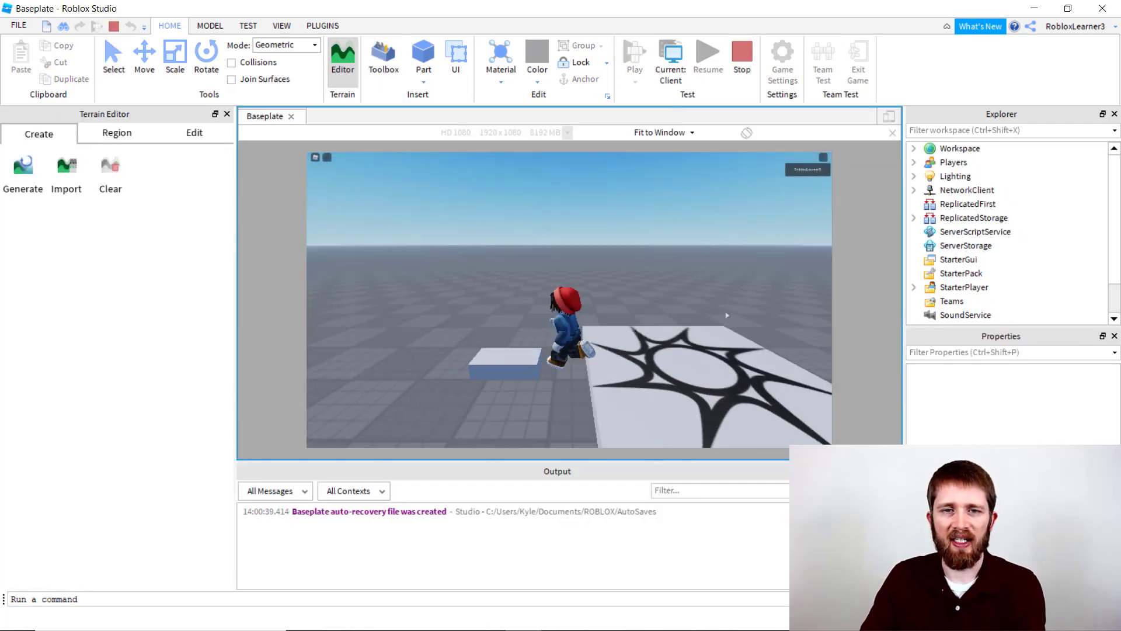
key("a")
key("s")
key("w")
key("d")
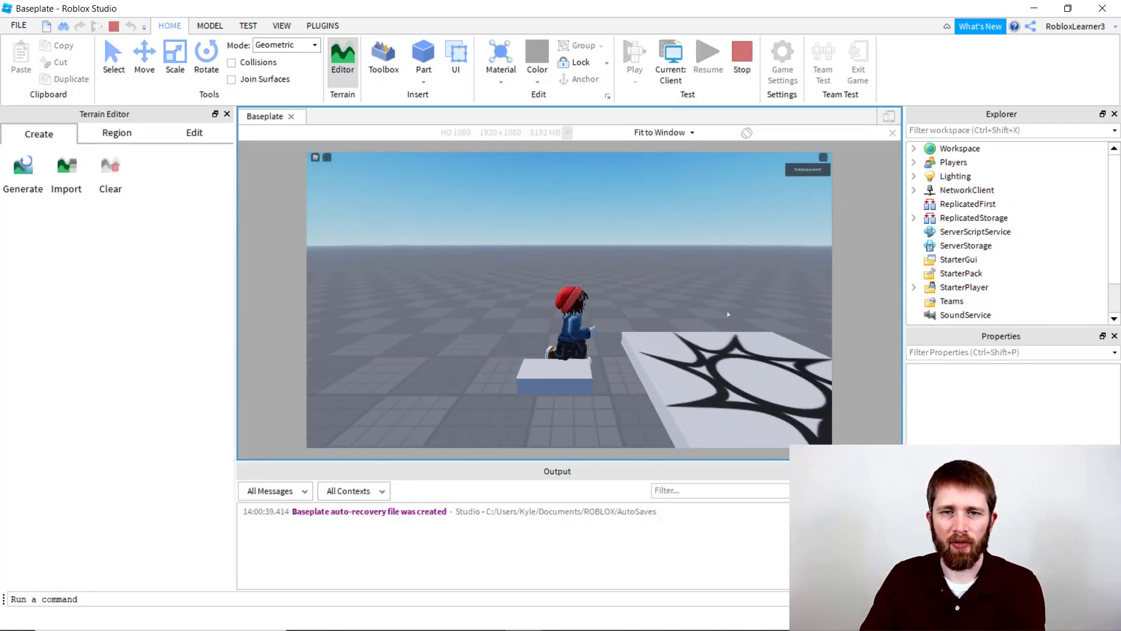
left_click(743, 58)
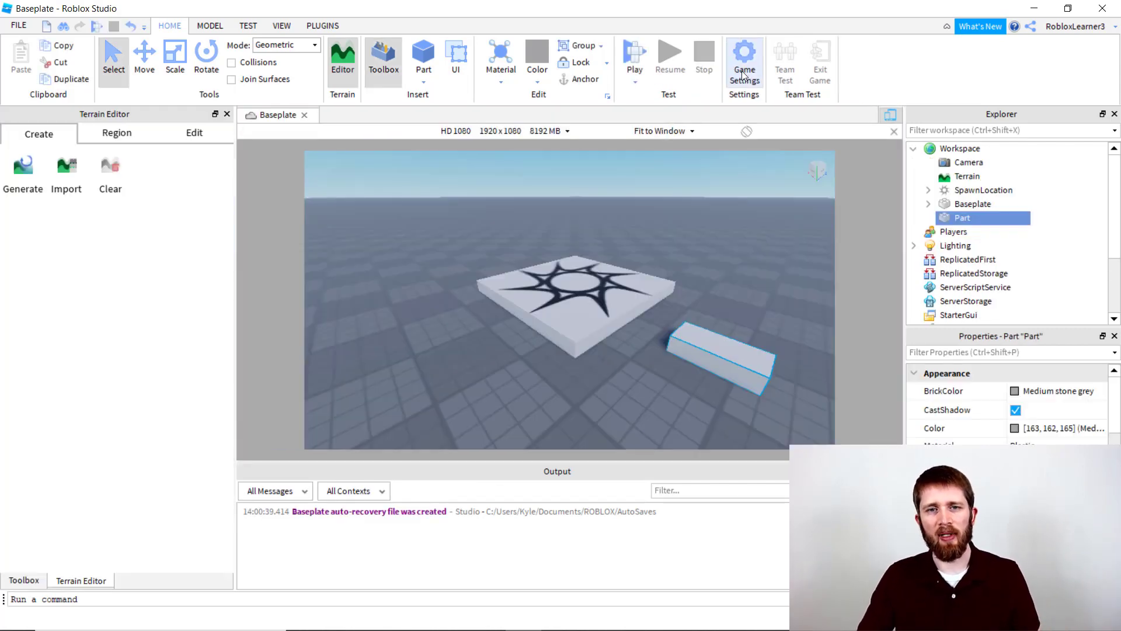
- Move the block part to the opposite side of the spawn platform and add a Seat object to the Workspace
left_click_drag(723, 358, 440, 318)
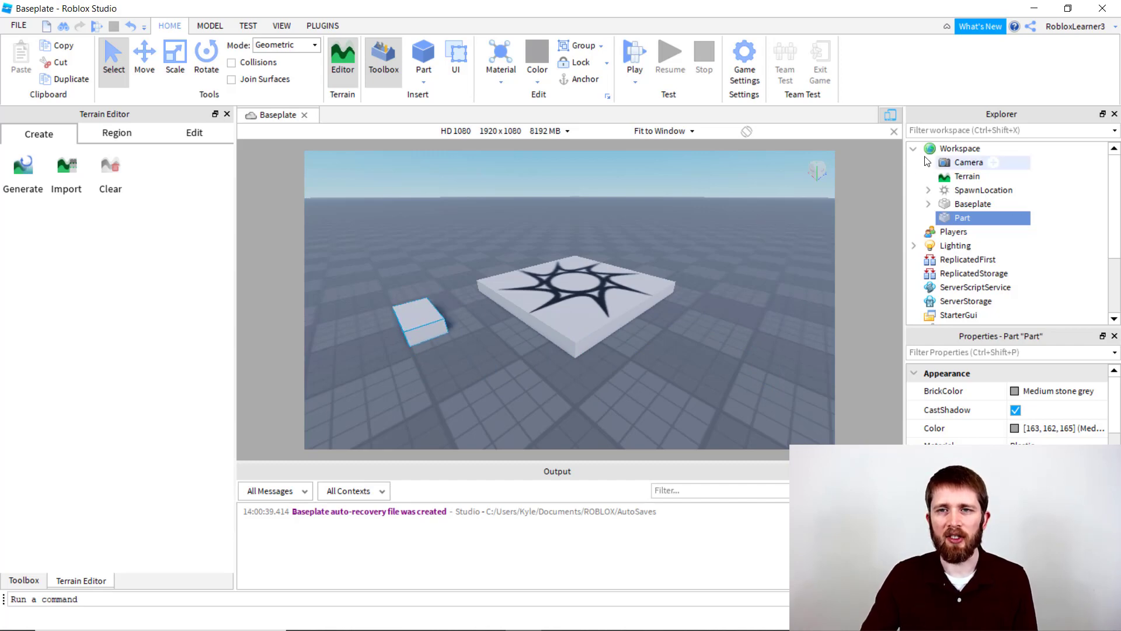
left_click(958, 149)
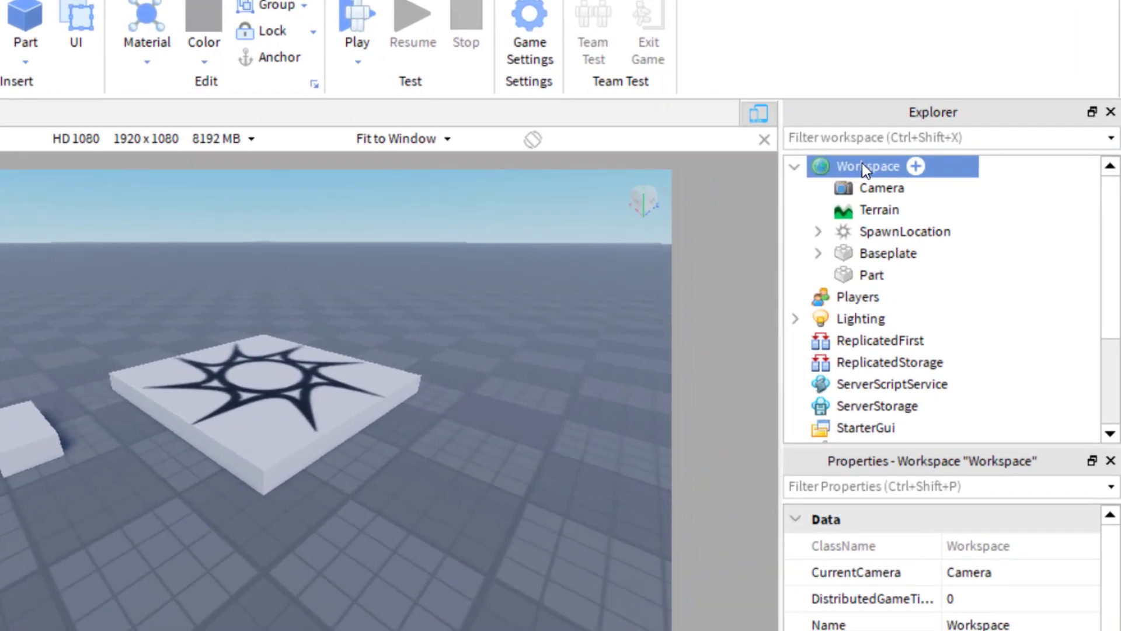
left_click(916, 166)
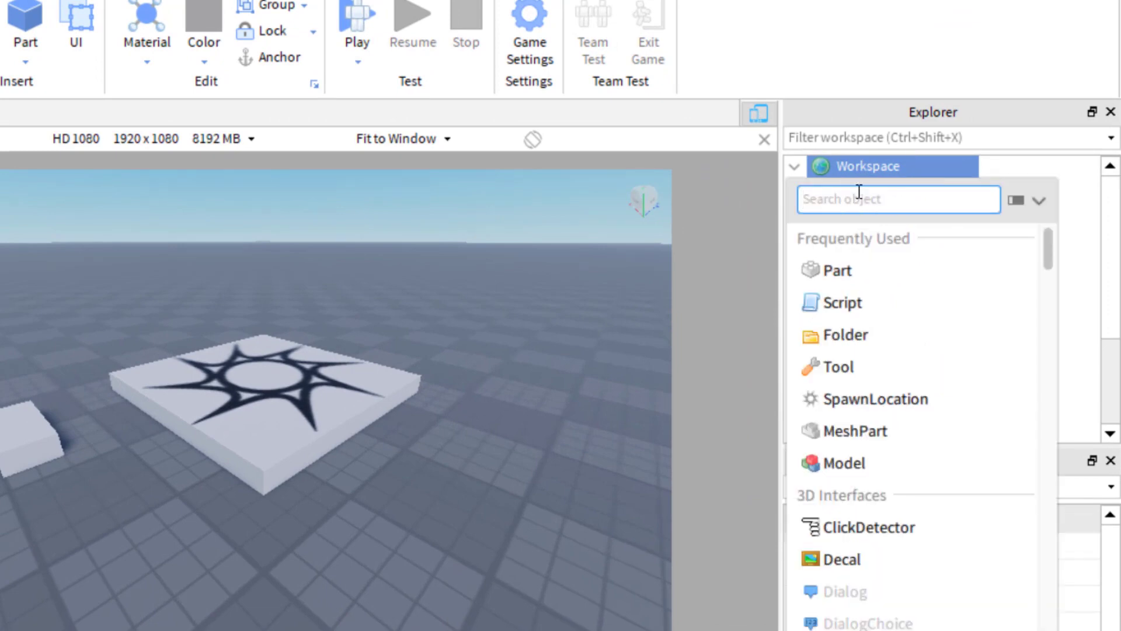
type("sea")
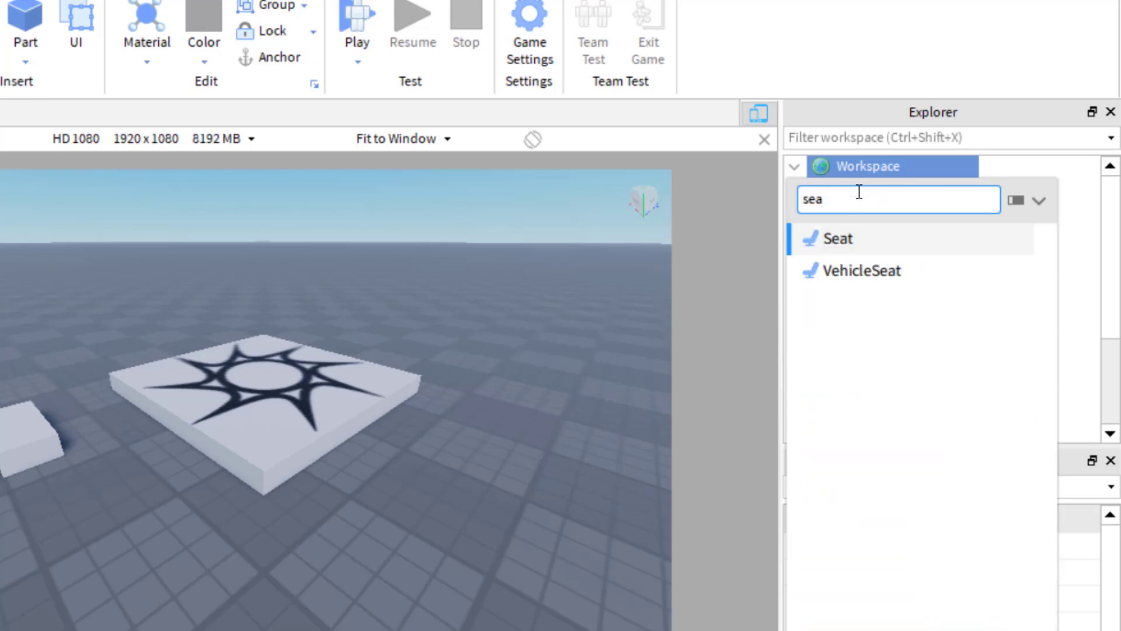
left_click(856, 239)
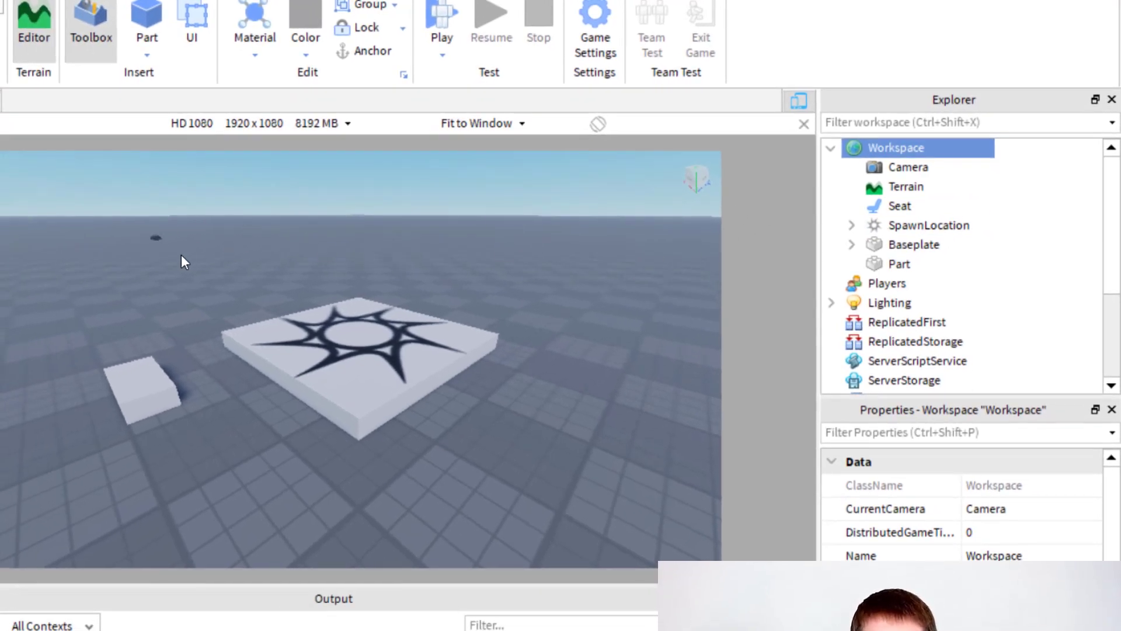
- Locate the distant Seat object and move it beside the white block part near the spawn platform
scroll(226, 255, "down", 5)
scroll(161, 218, "up", 10)
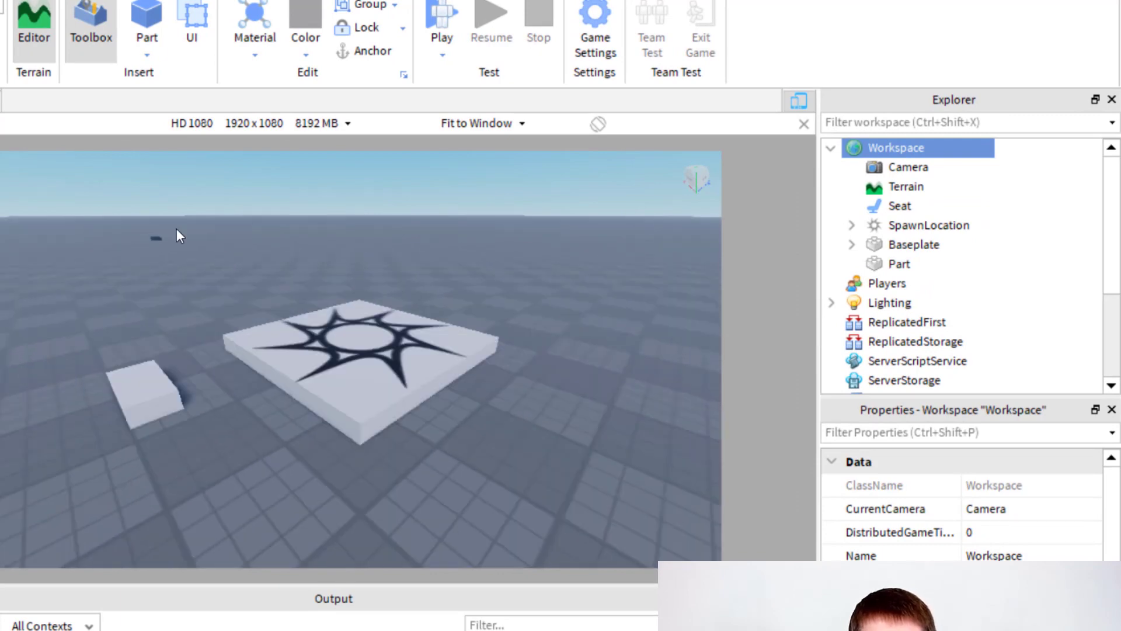
scroll(159, 251, "up", 4)
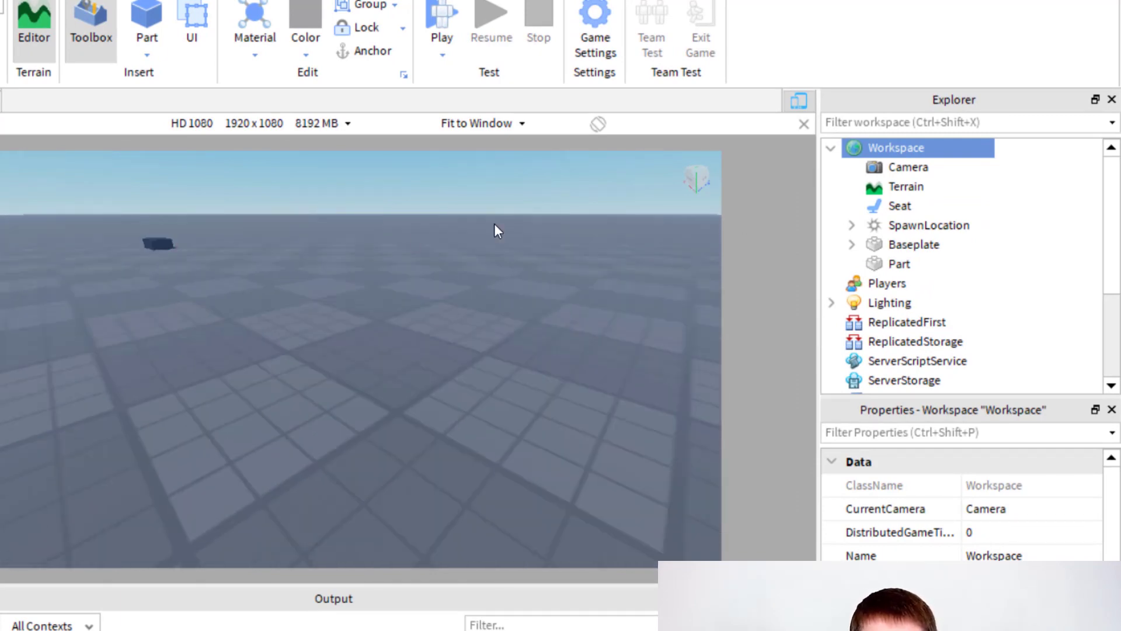
left_click(905, 206)
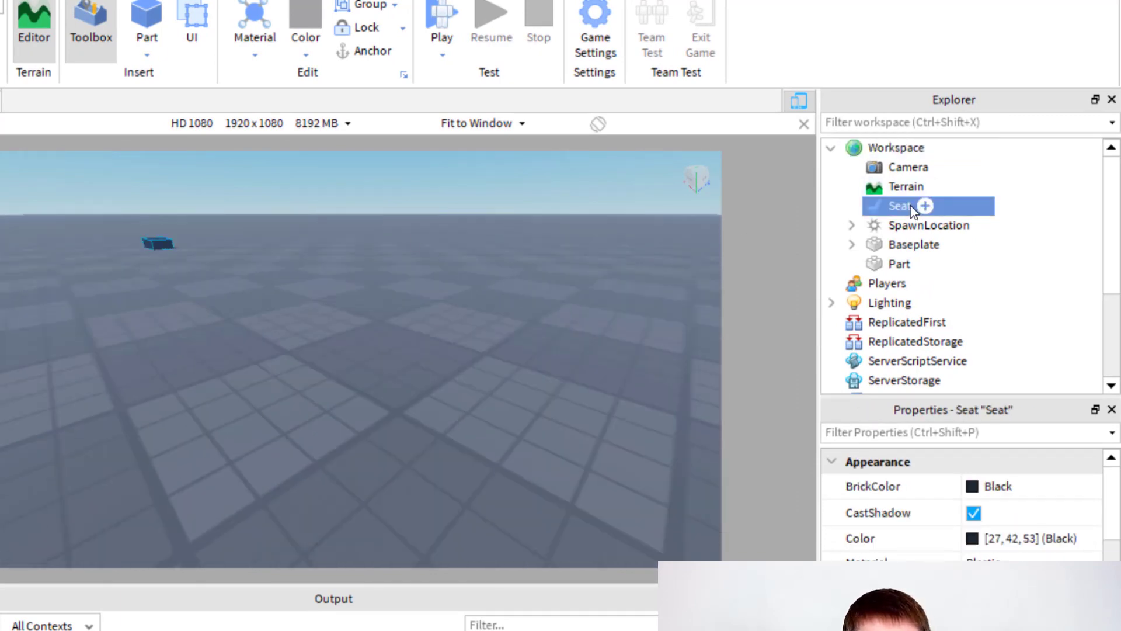
key("f")
scroll(400, 350, "down", 10)
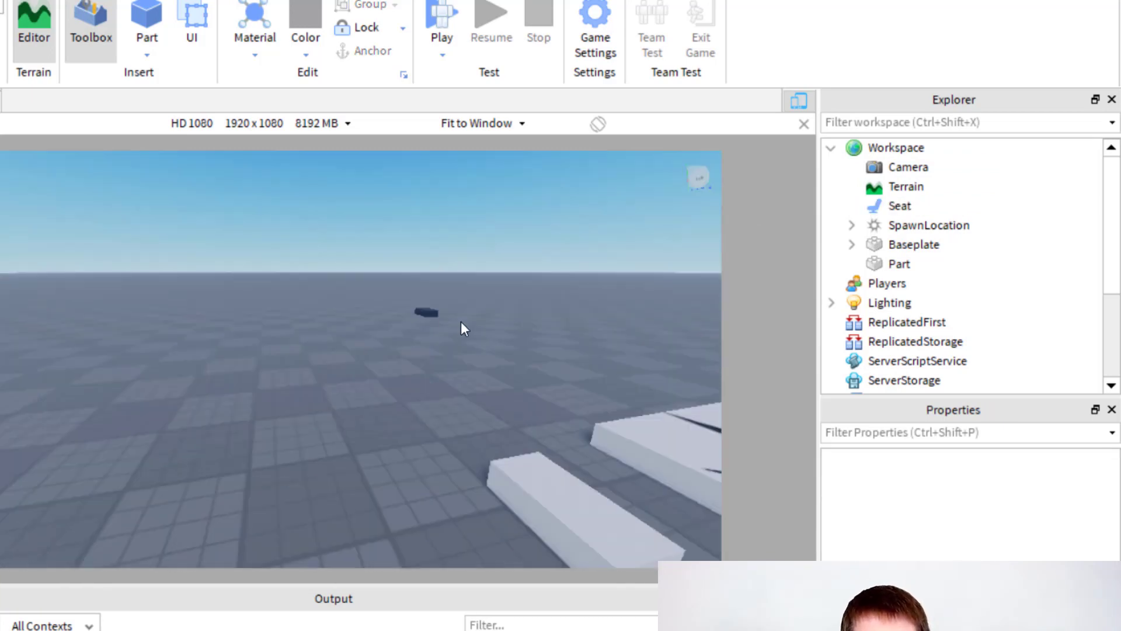
left_click_drag(433, 313, 404, 456)
right_click_drag(541, 391, 550, 376)
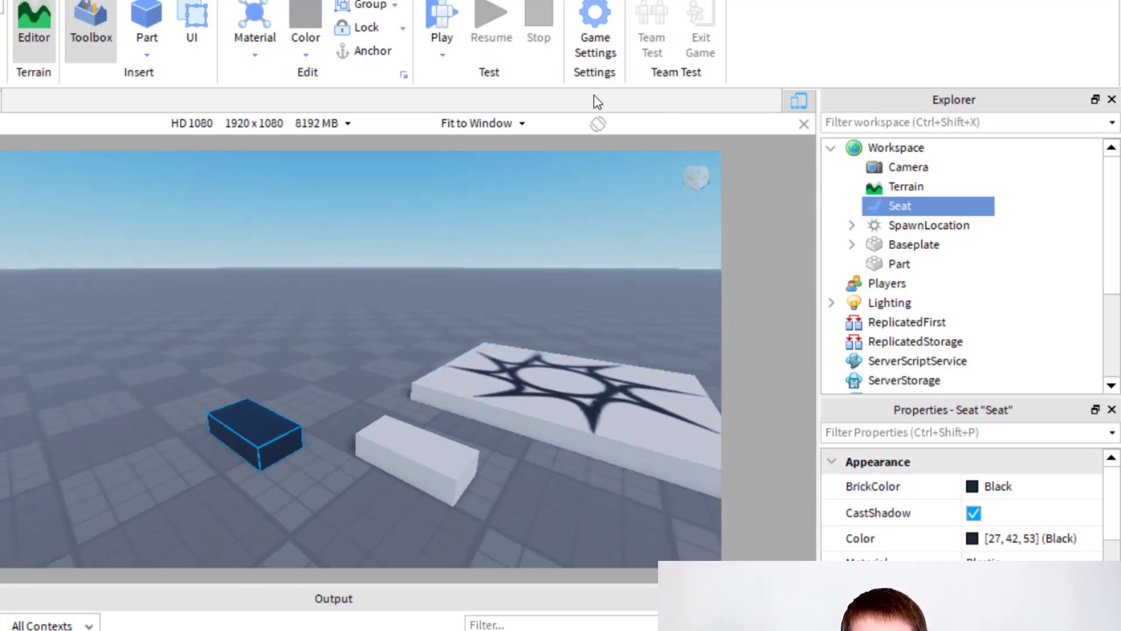
- Playtest the game by walking the character onto the dark seat to sit down, and stop the test
left_click(442, 27)
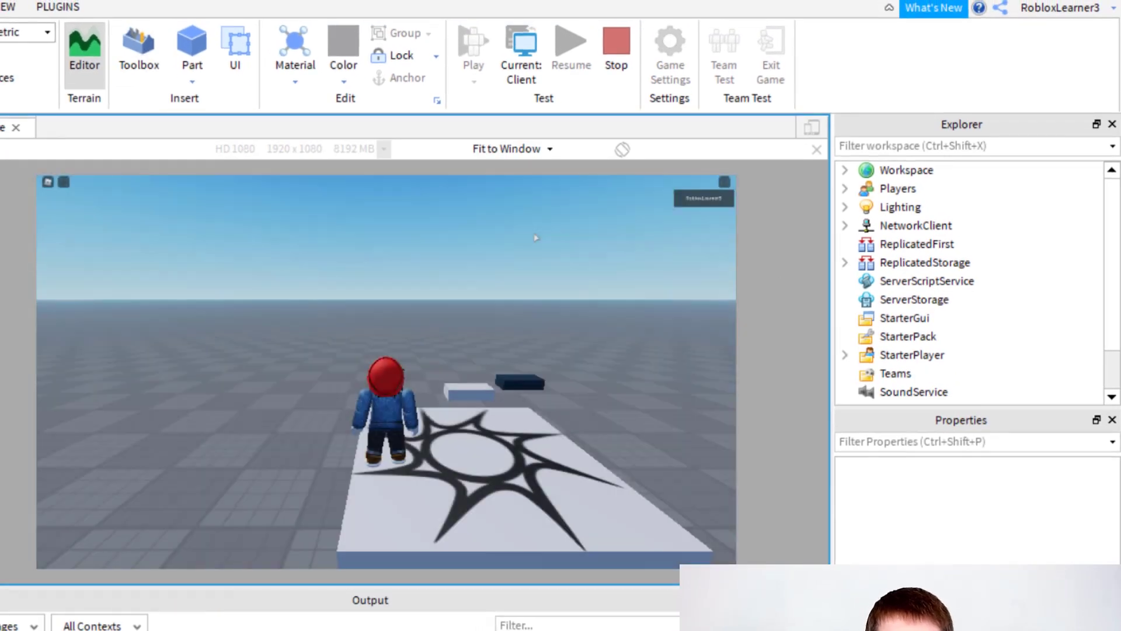
key("w")
key("d")
key("space")
key("d")
key("s")
key("w")
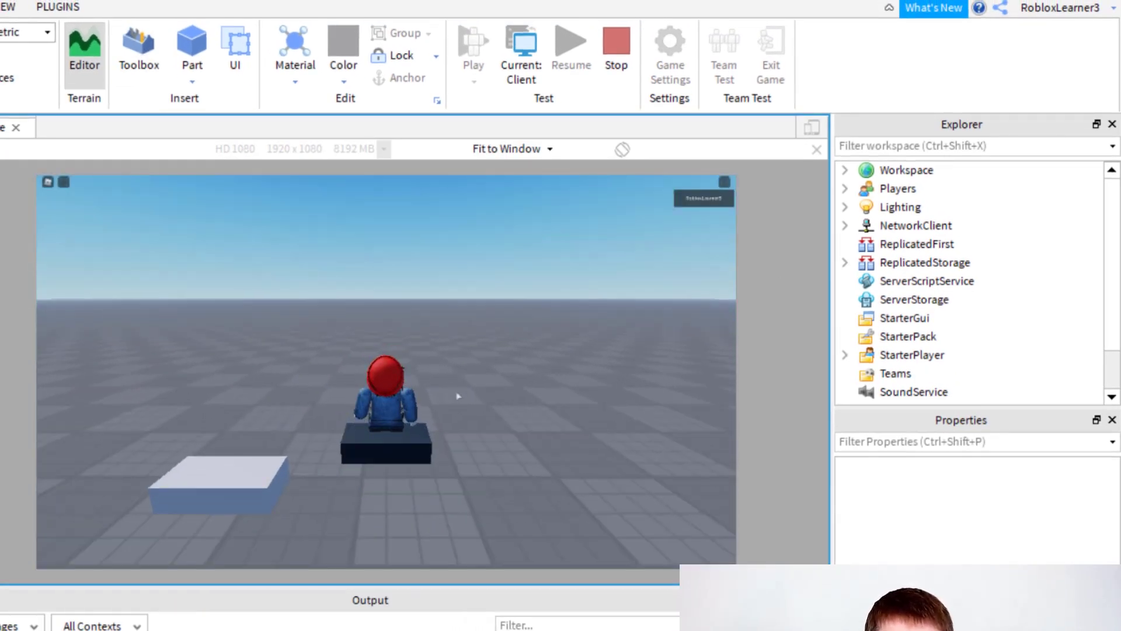
right_click_drag(511, 390, 511, 391)
left_click(619, 48)
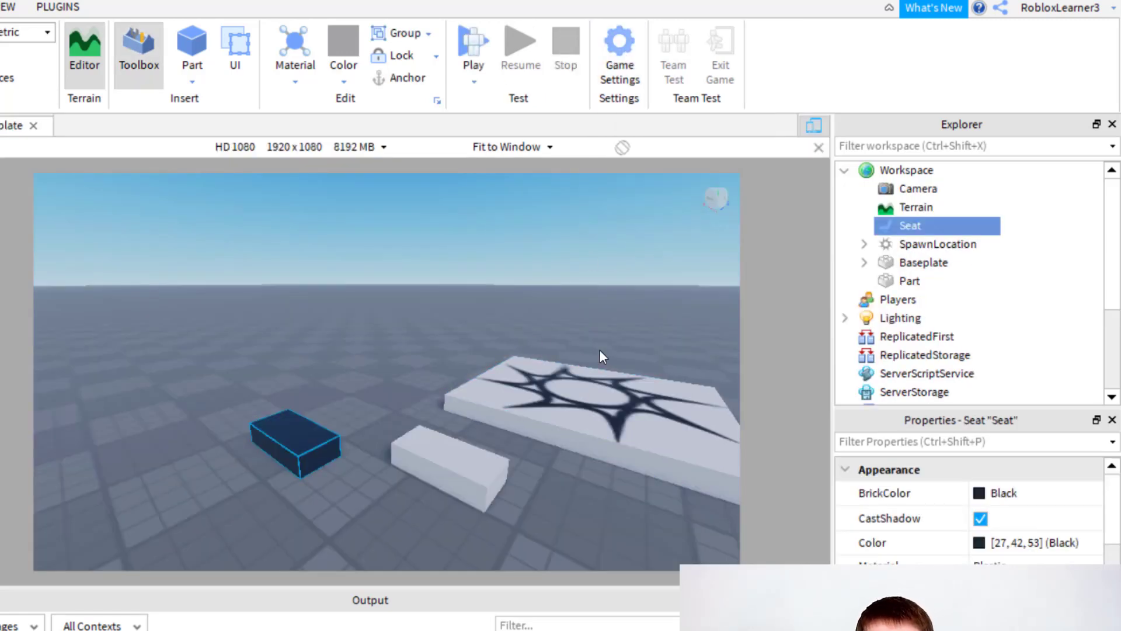
- Search the toolbox models for "bench" and place the Garden chair bench behind the dark seat
left_click(560, 340)
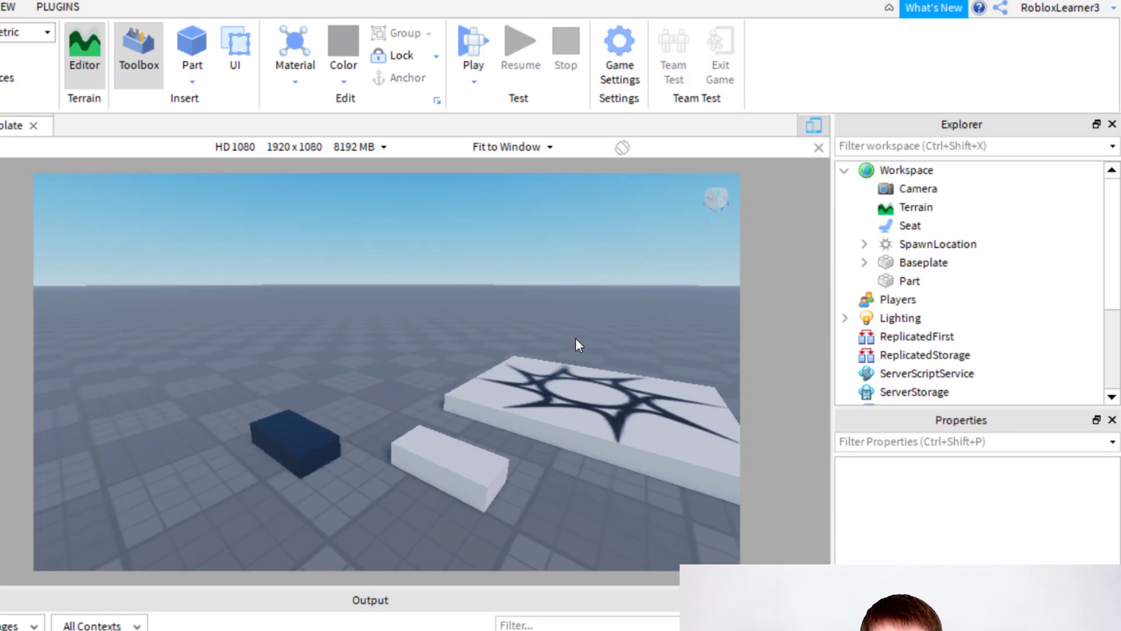
right_click_drag(580, 339, 580, 338)
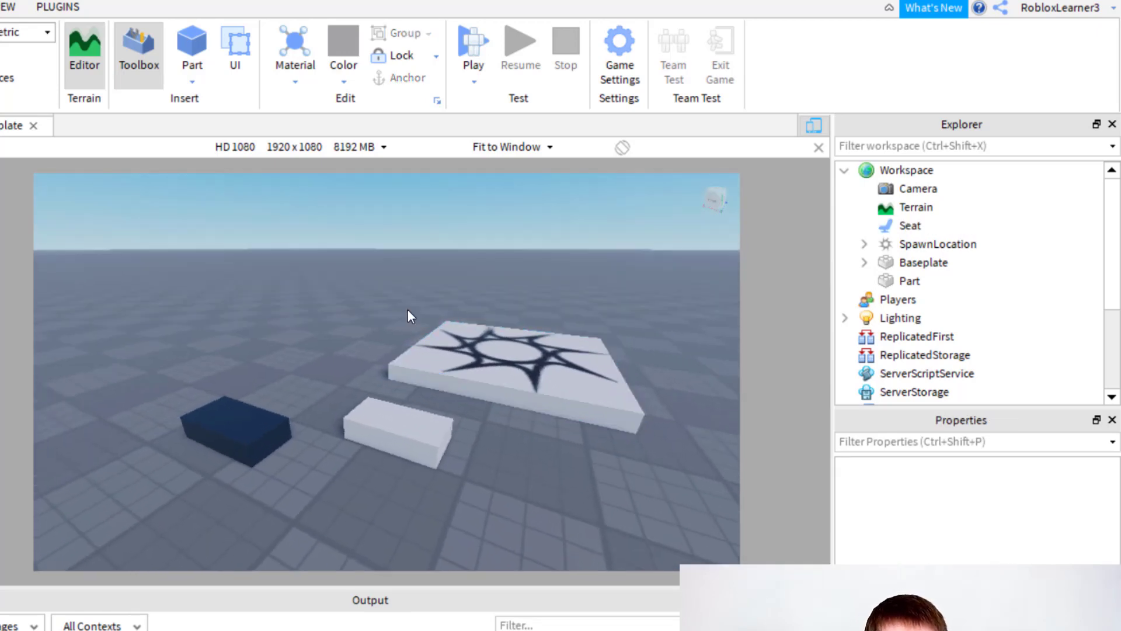
left_click(139, 56)
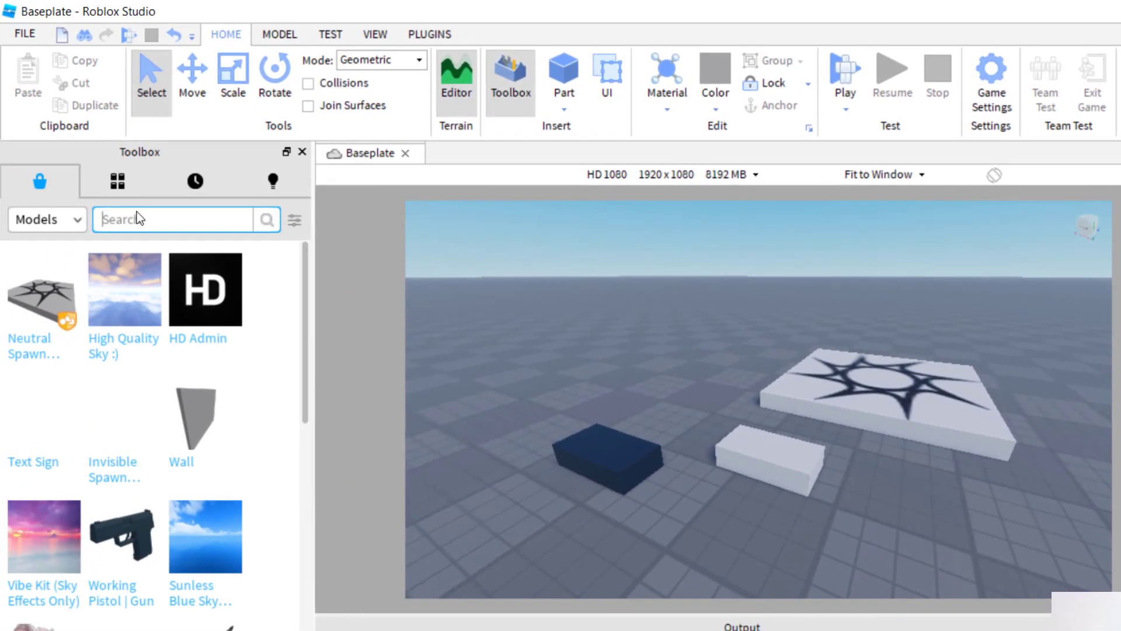
type("bench")
key("Return")
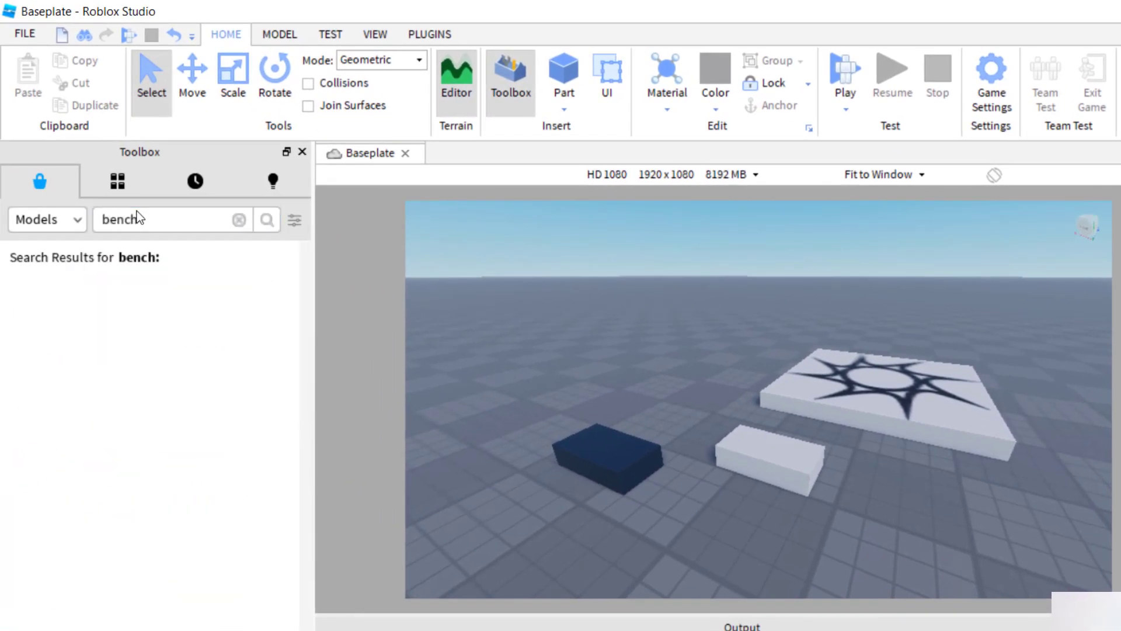
mouse_move(219, 361)
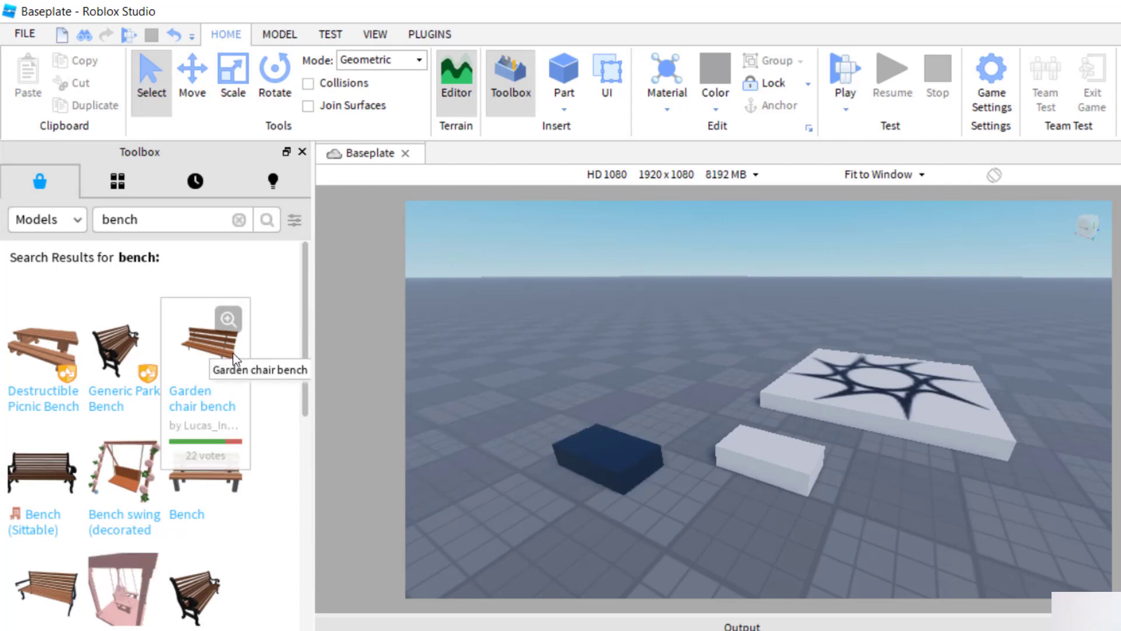
left_click_drag(220, 354, 672, 411)
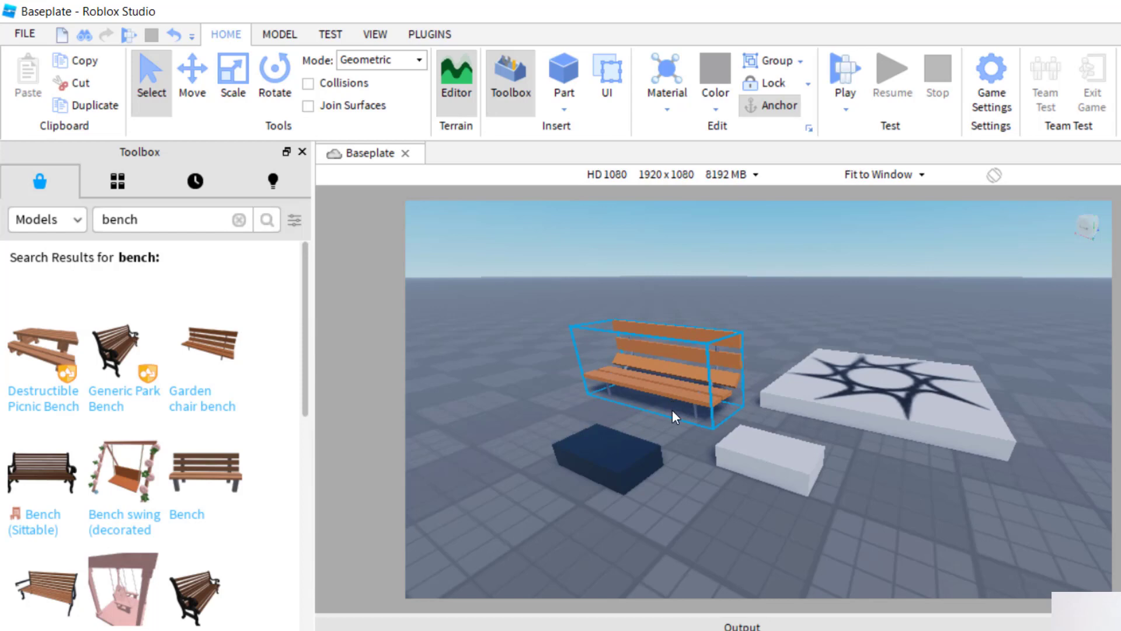
left_click(819, 497)
scroll(694, 411, "up", 5)
scroll(693, 411, "down", 4)
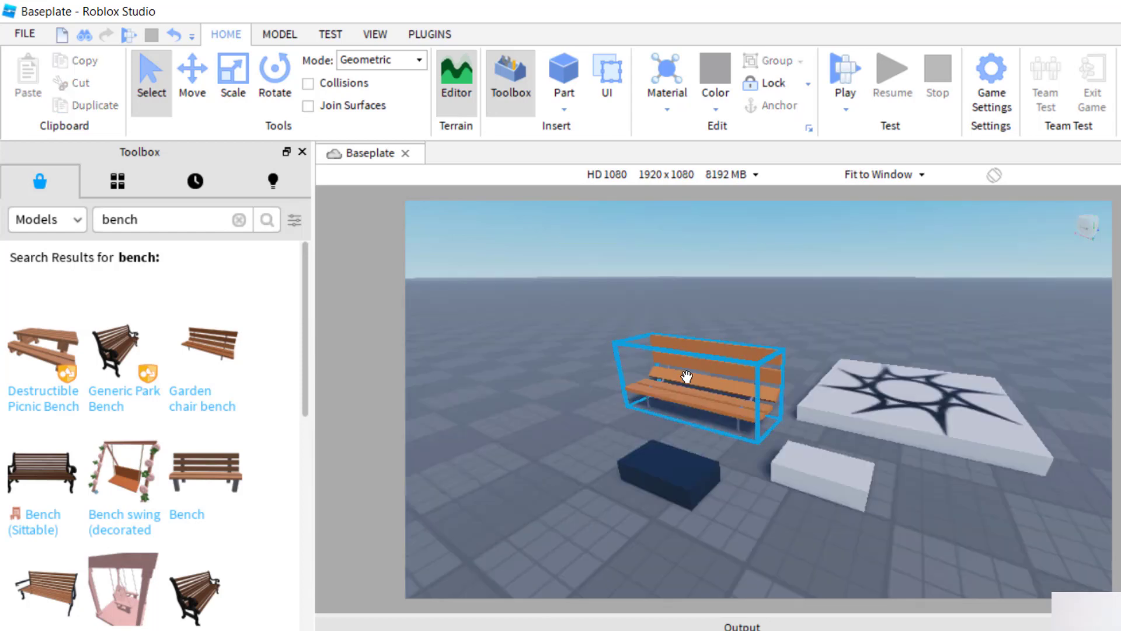
- Move the seat close in front of the garden bench and raise it slightly with the Move tool
scroll(681, 371, "up", 3)
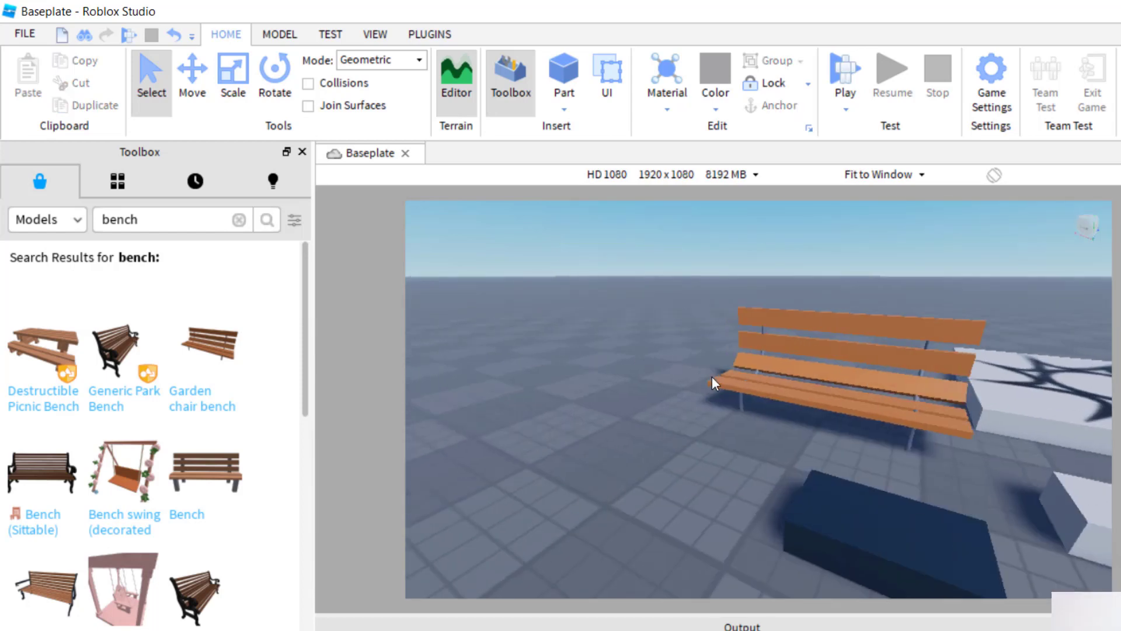
left_click(818, 485)
left_click_drag(818, 485, 782, 467)
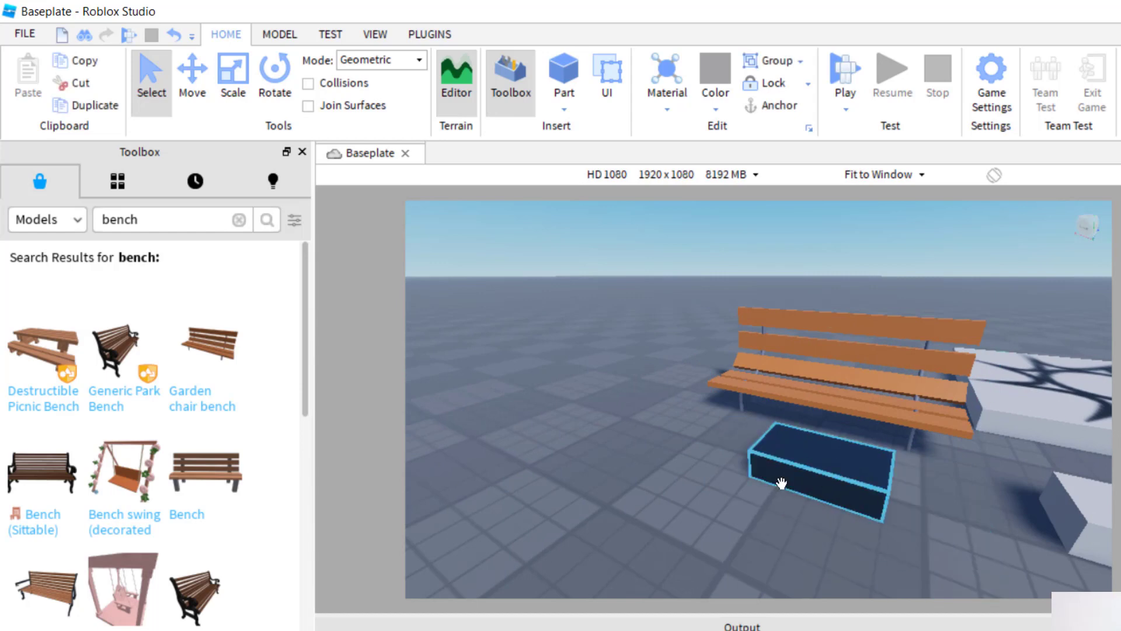
left_click_drag(781, 467, 826, 482)
left_click(192, 73)
left_click_drag(825, 400, 831, 361)
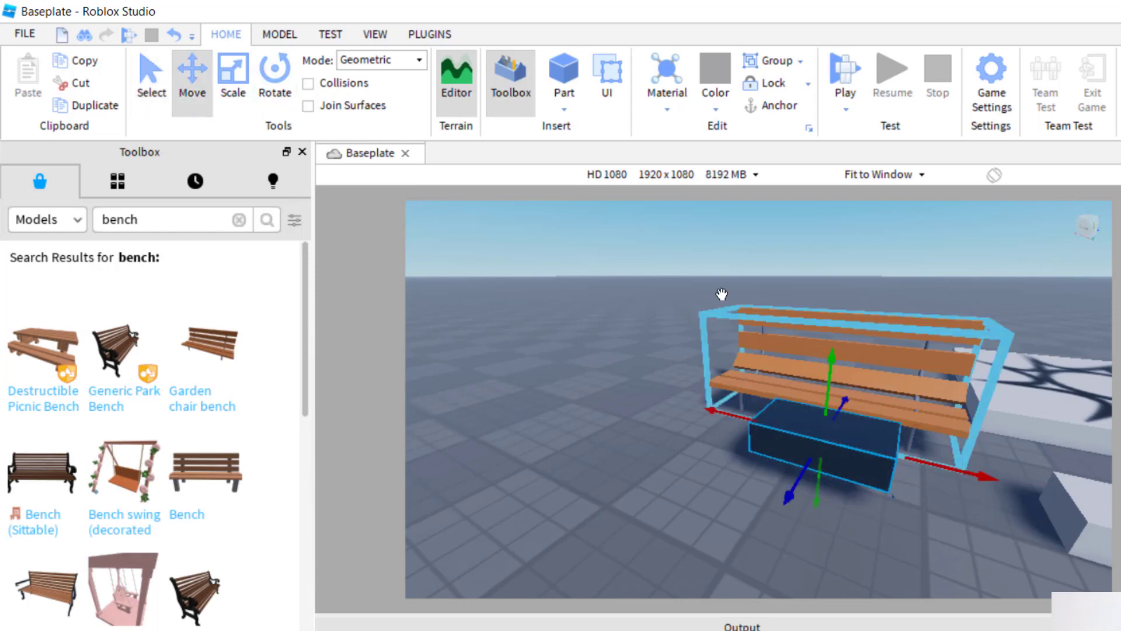
left_click(288, 36)
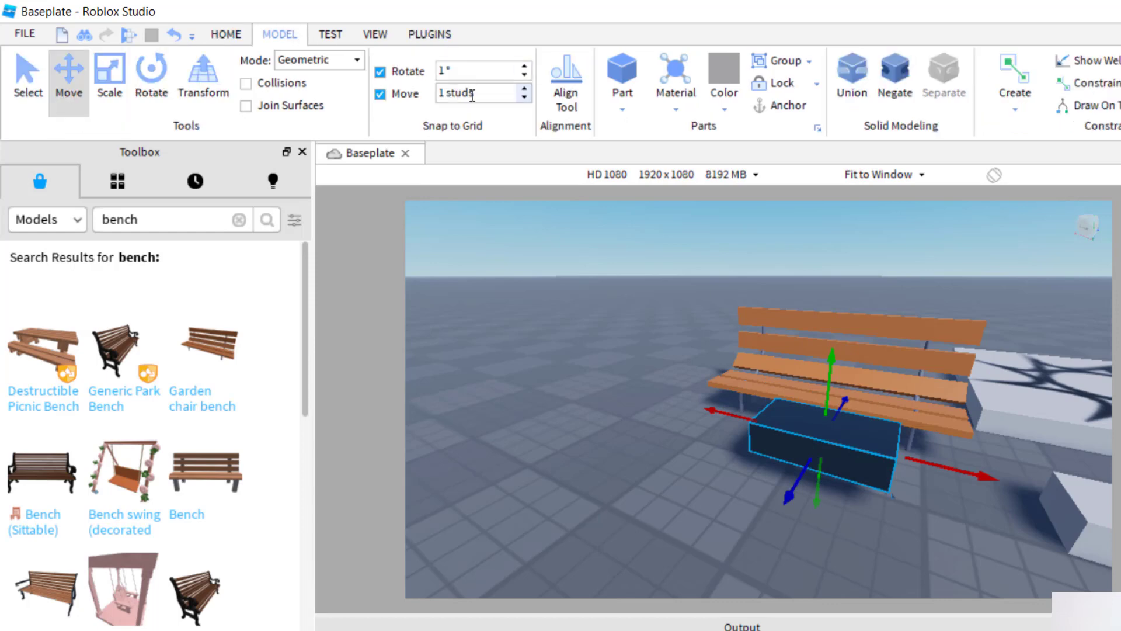
left_click(228, 35)
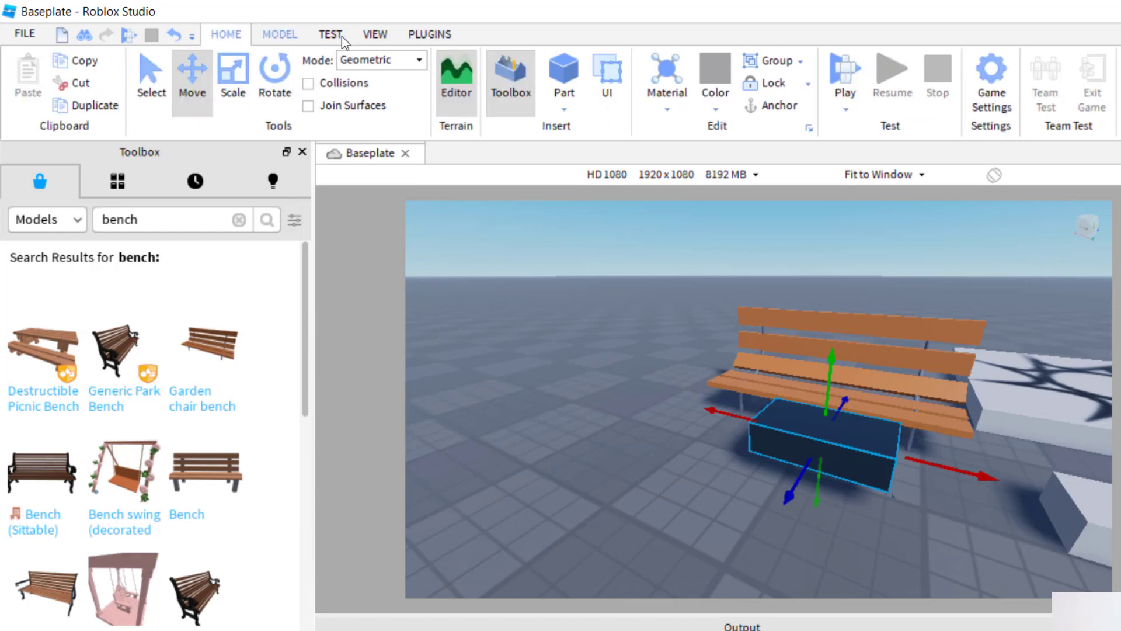
- Turn off the CanCollide property of the seat
left_click_drag(846, 404, 841, 437)
scroll(841, 436, "down", 5)
left_click(815, 430)
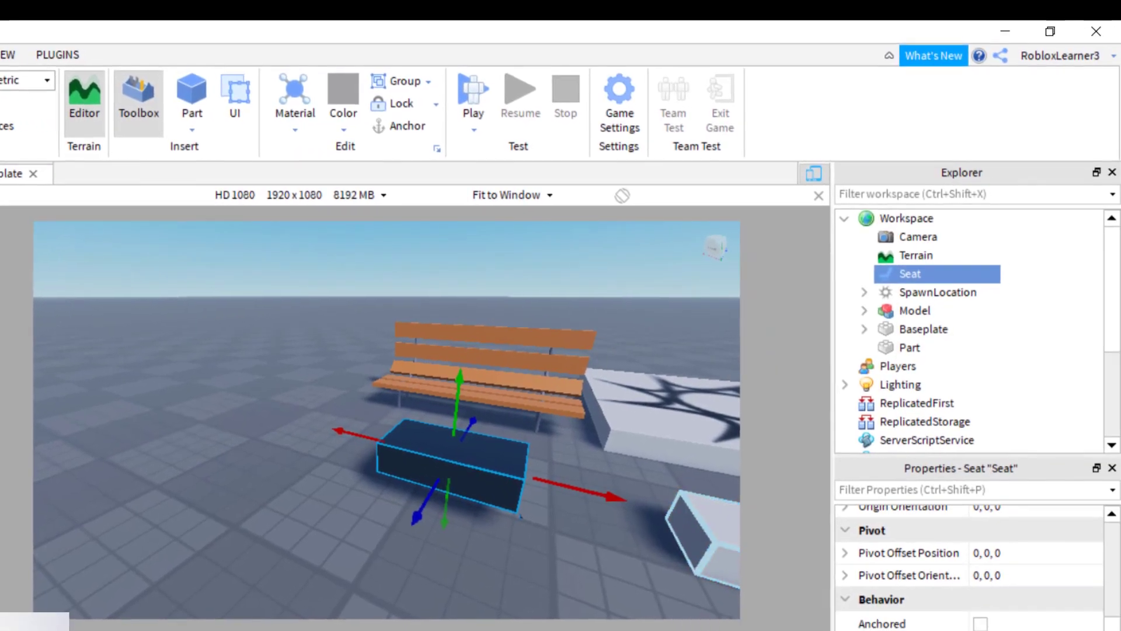
left_click(973, 577)
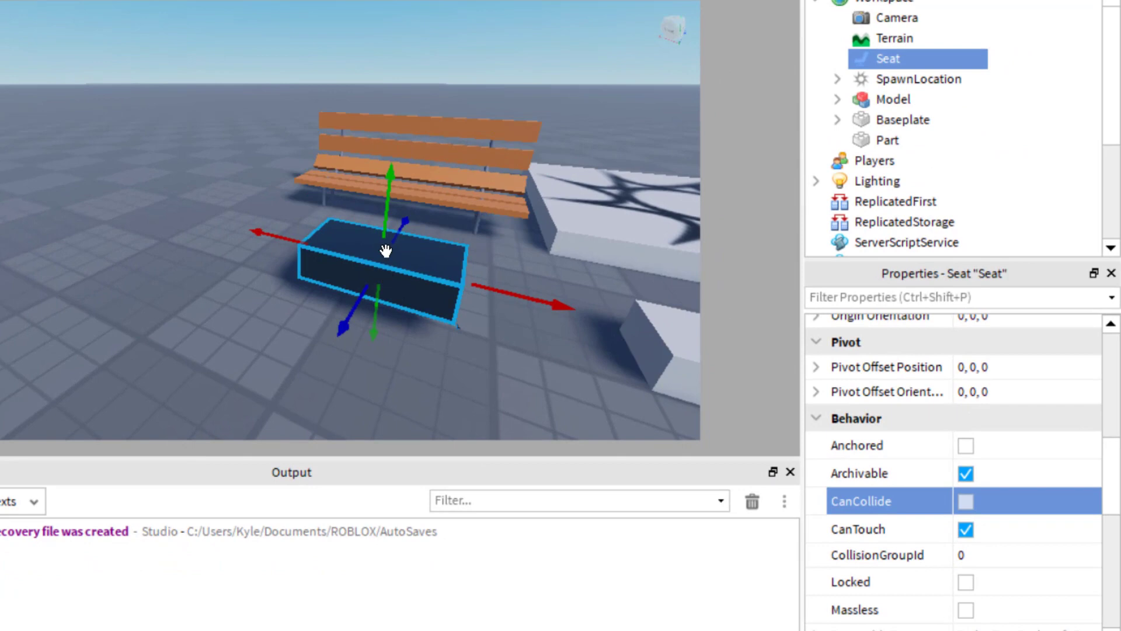
- Move the seat back into the middle of the garden bench, overlapping its wooden sitting slats
left_click_drag(385, 249, 432, 177)
scroll(432, 178, "down", 5)
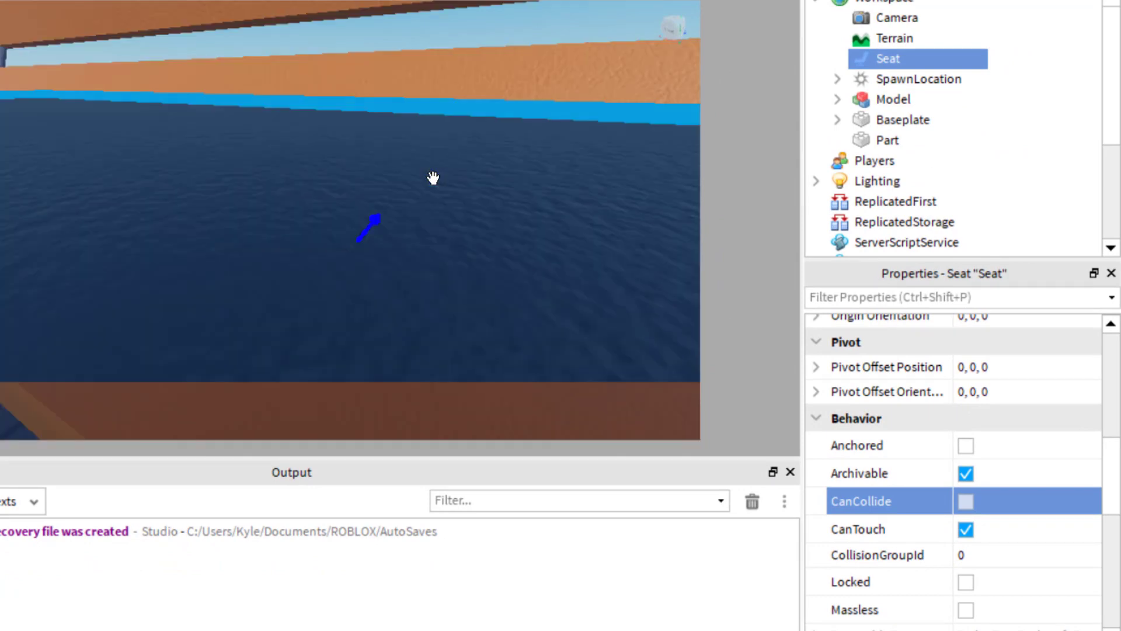
scroll(432, 177, "down", 5)
key("d")
key("e")
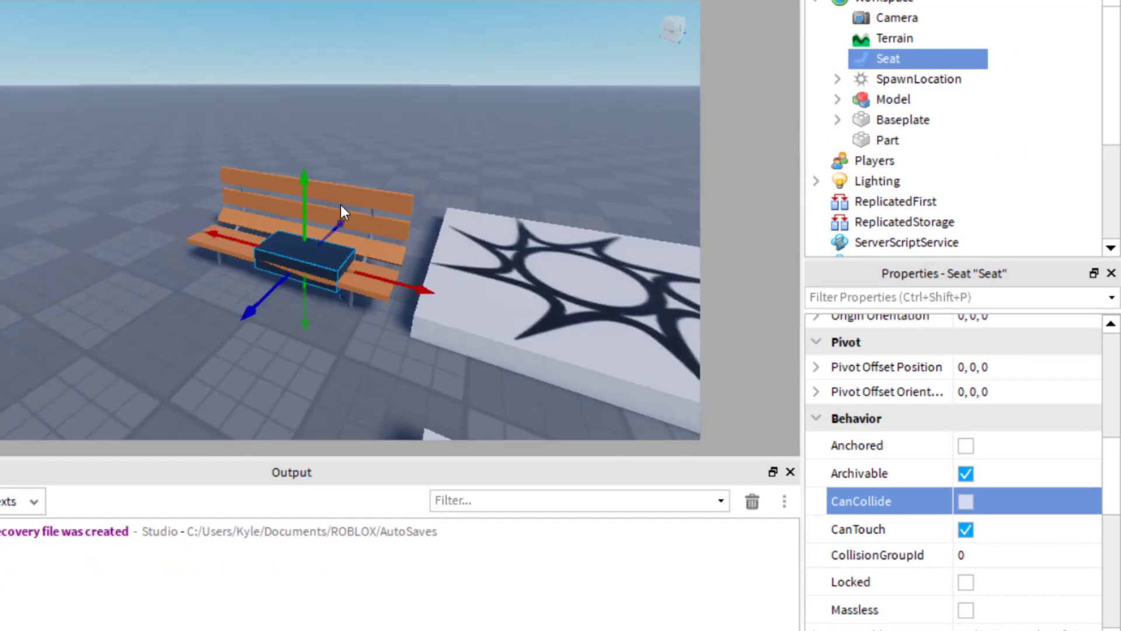
scroll(341, 204, "up", 4)
key("d")
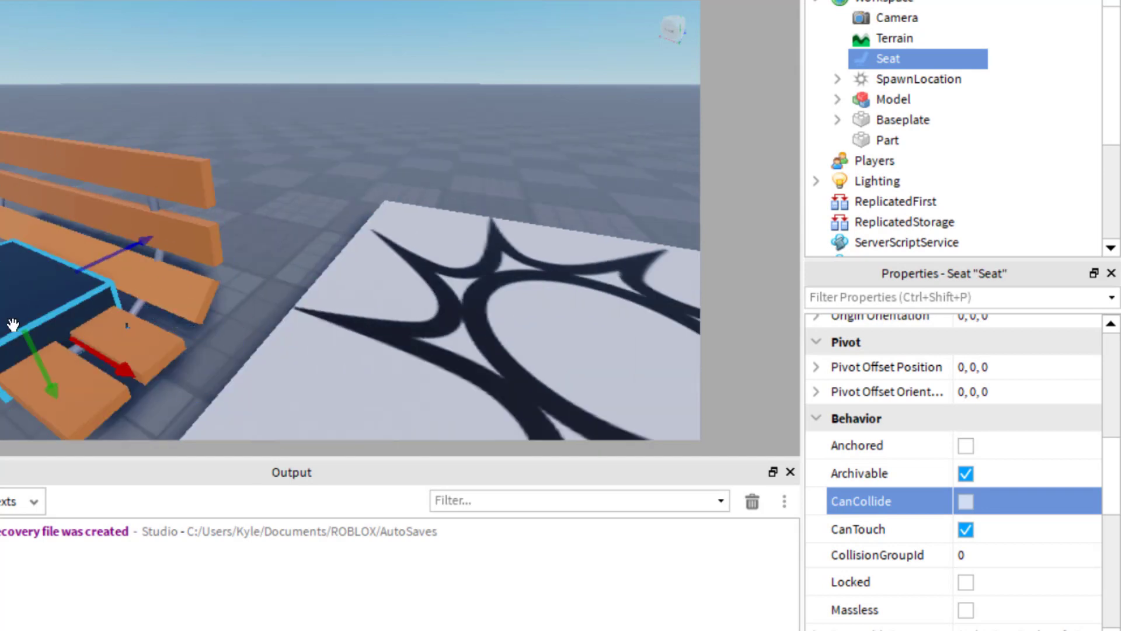
key("f")
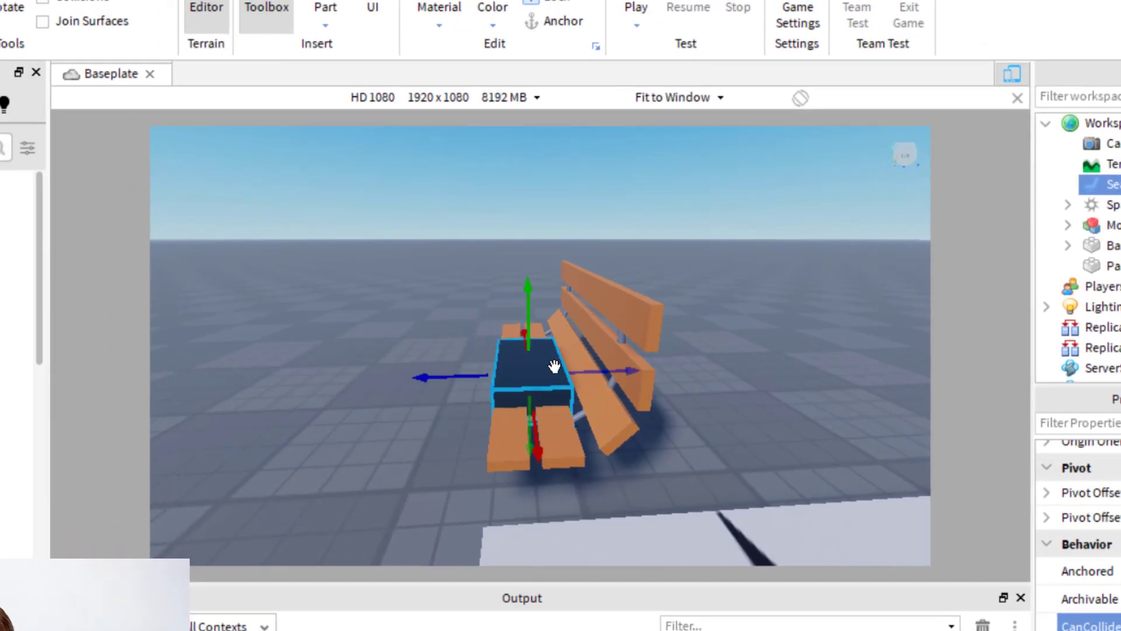
- Start a playtest, walk the avatar onto the garden bench so it sits, and view the seated pose from behind and the side
key("F5")
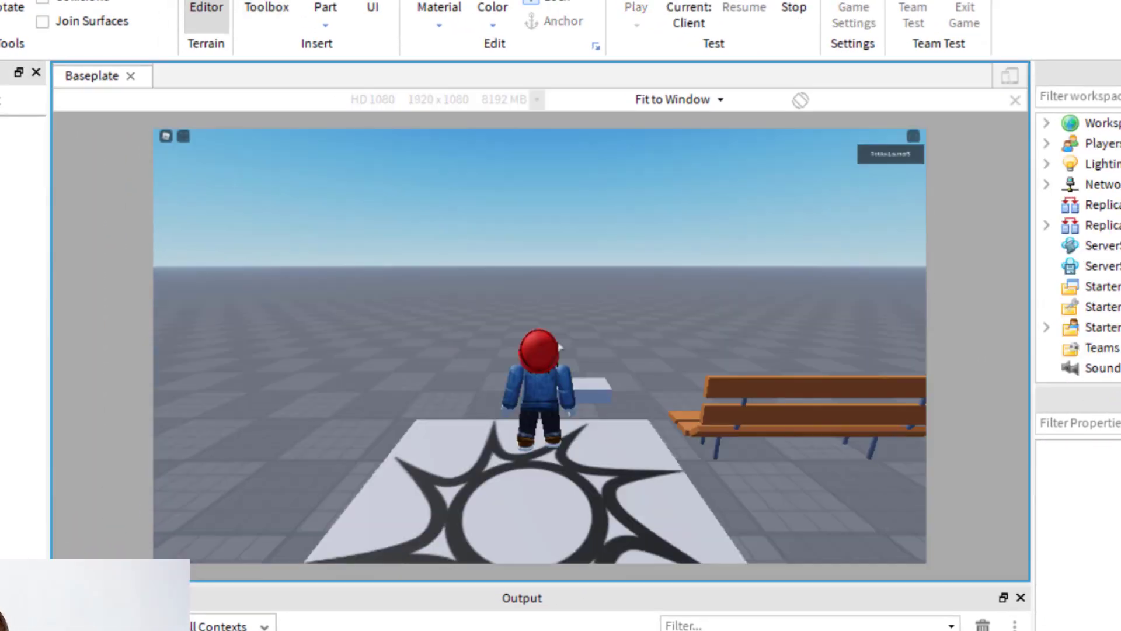
key("w")
key("d")
key("s")
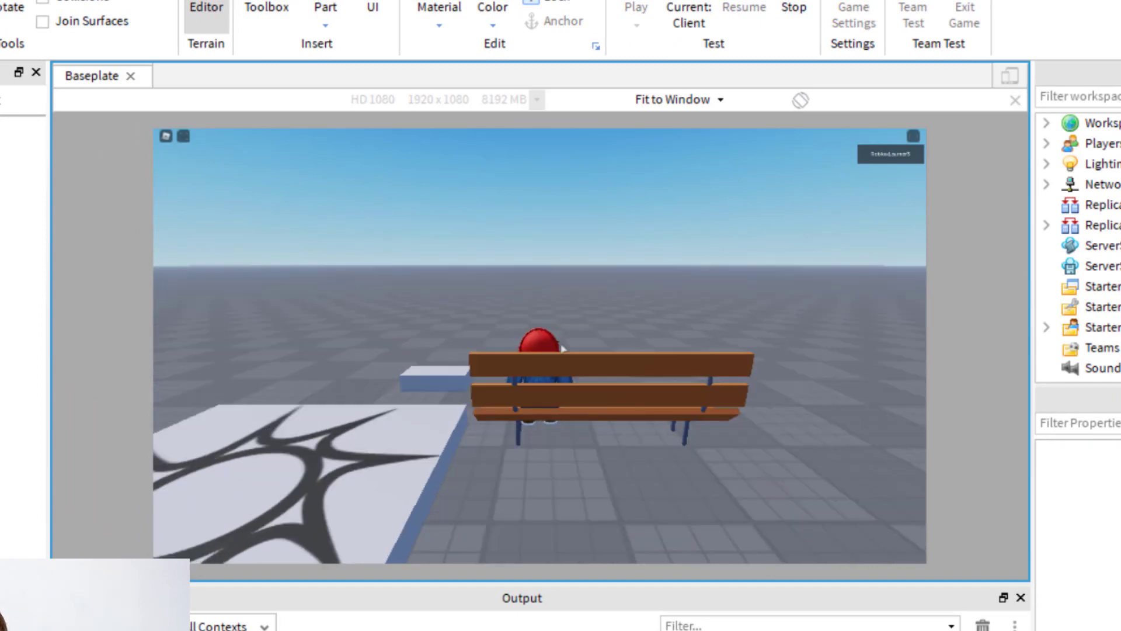
right_click_drag(559, 348, 579, 364)
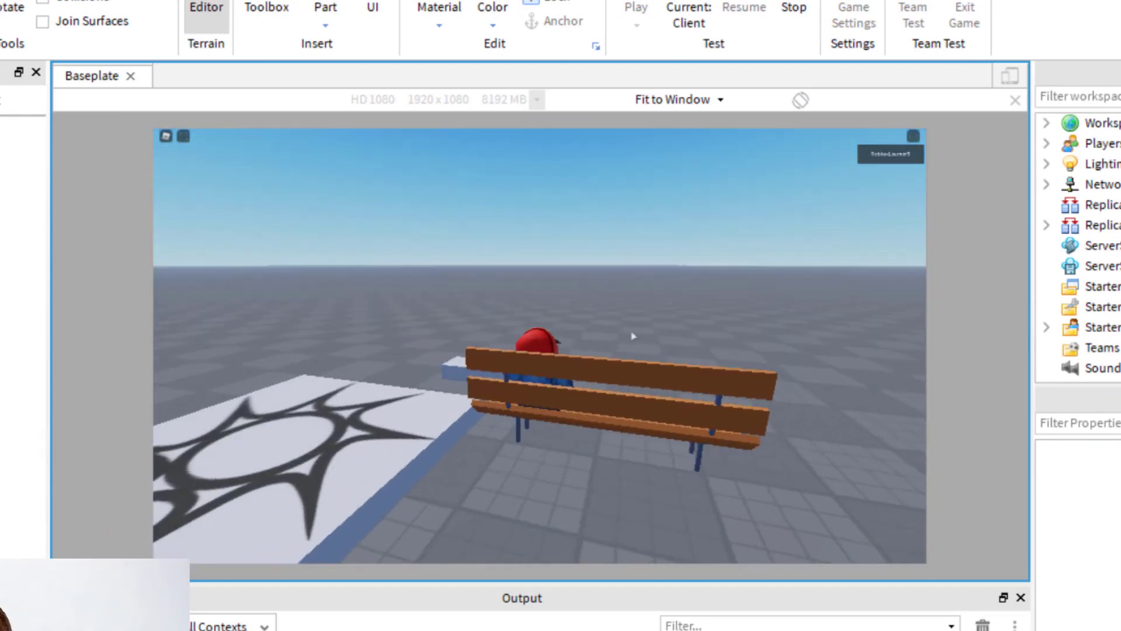
right_click_drag(633, 336, 635, 335)
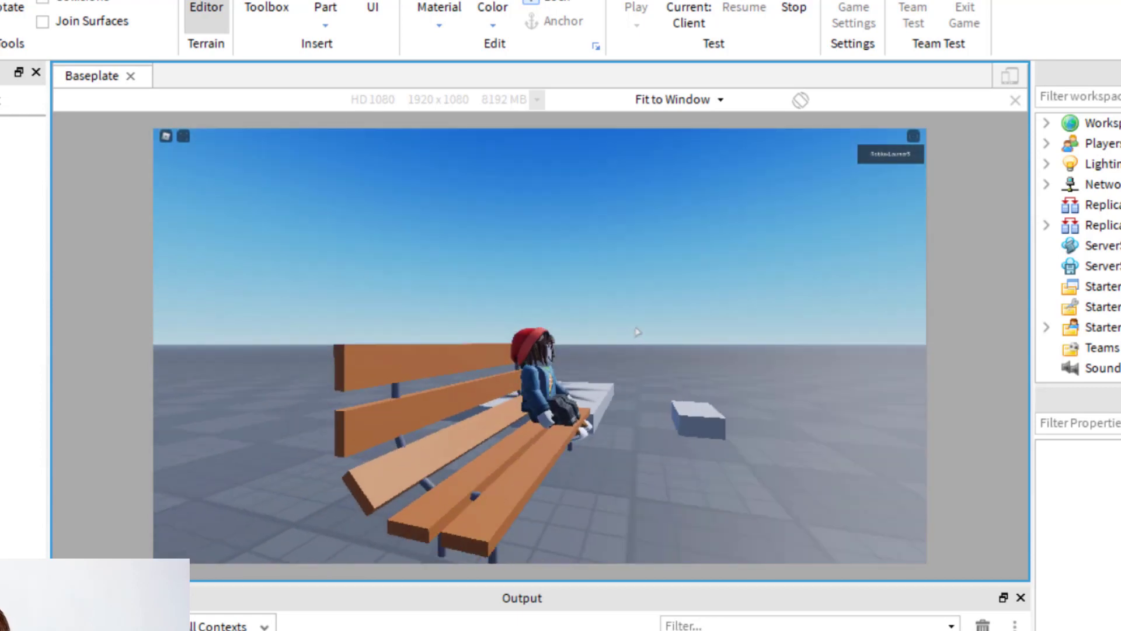
- Make the avatar jump off the bench and walk away past the spawn platform, and end the playtest
key("space")
key("w")
right_click_drag(644, 331, 701, 330)
key("d")
right_click_drag(516, 330, 453, 319)
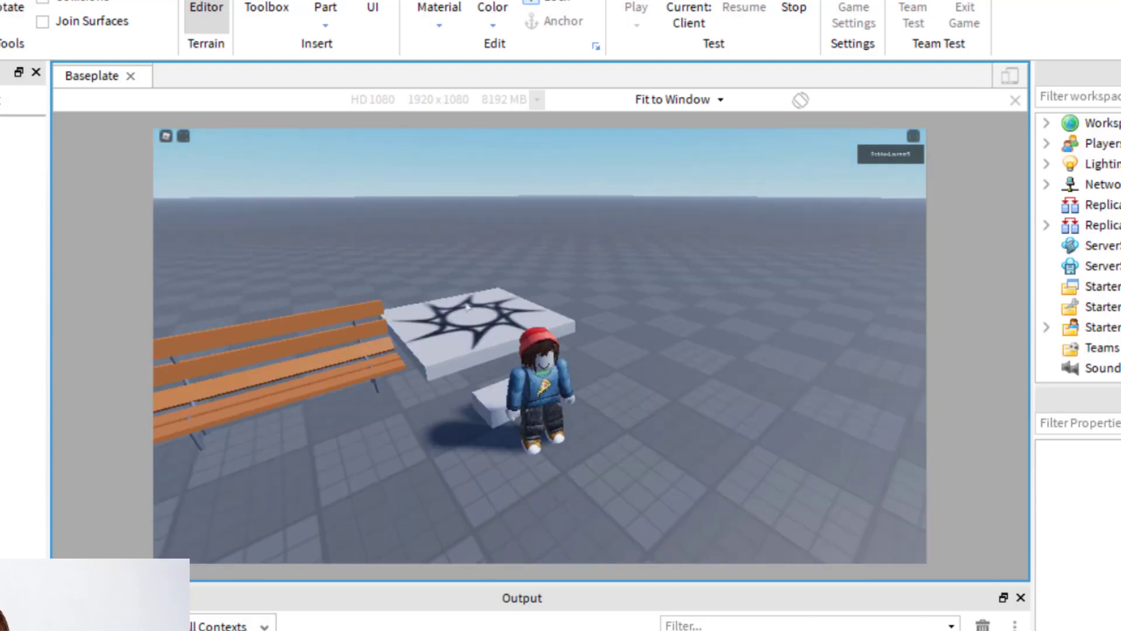
key("shift+F5")
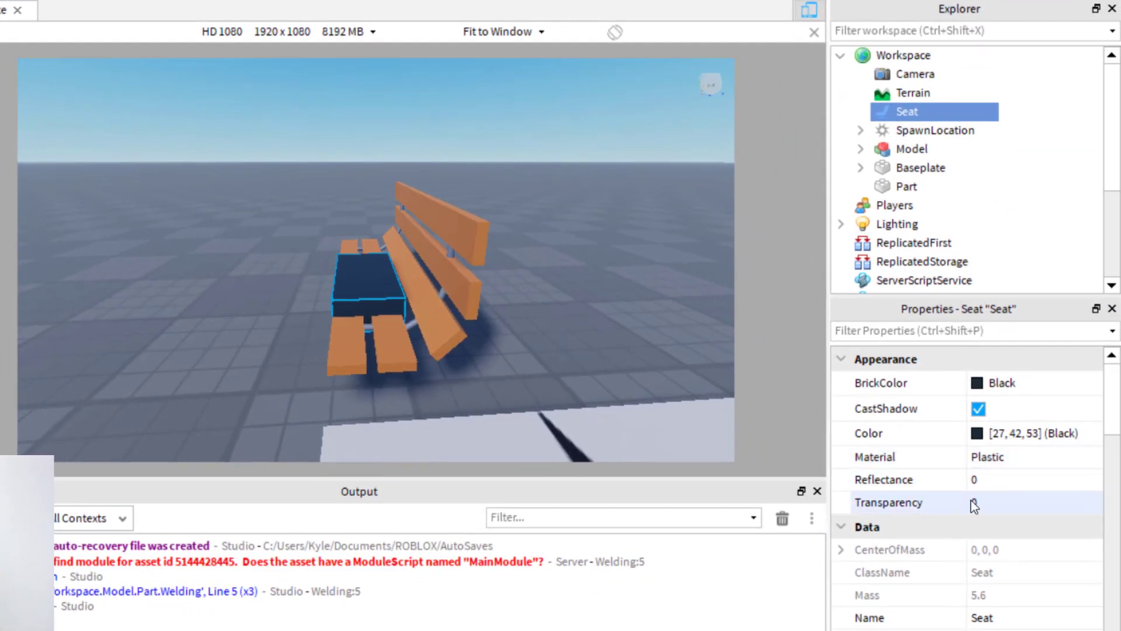
- Try a Transparency of 0.85 on the seat and return it to 0
left_click(909, 503)
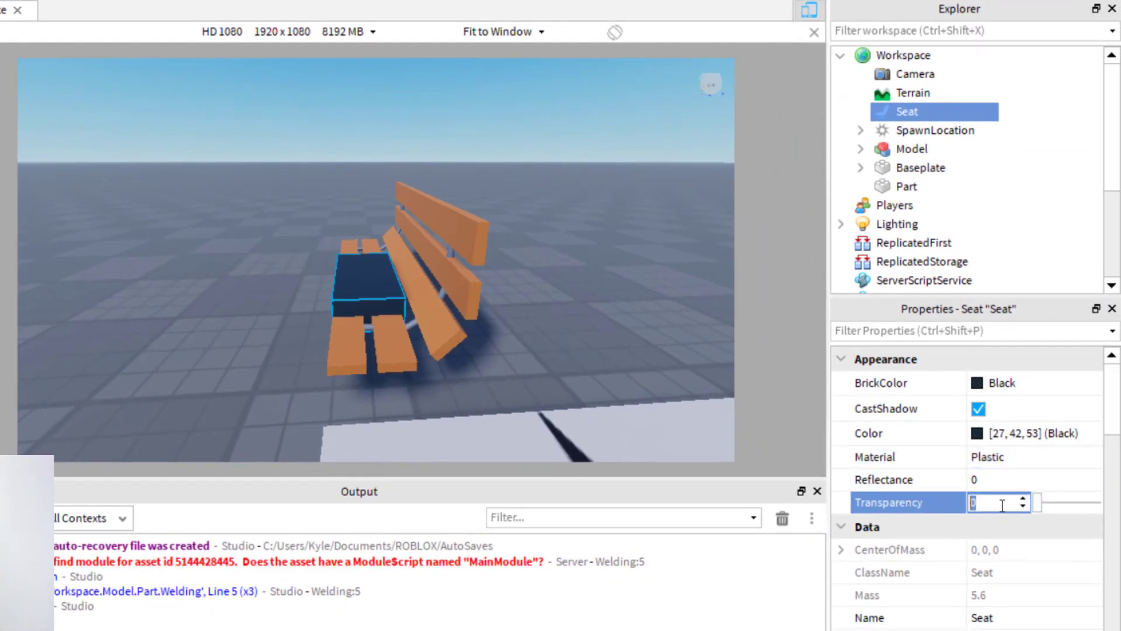
left_click_drag(1036, 503, 1088, 499)
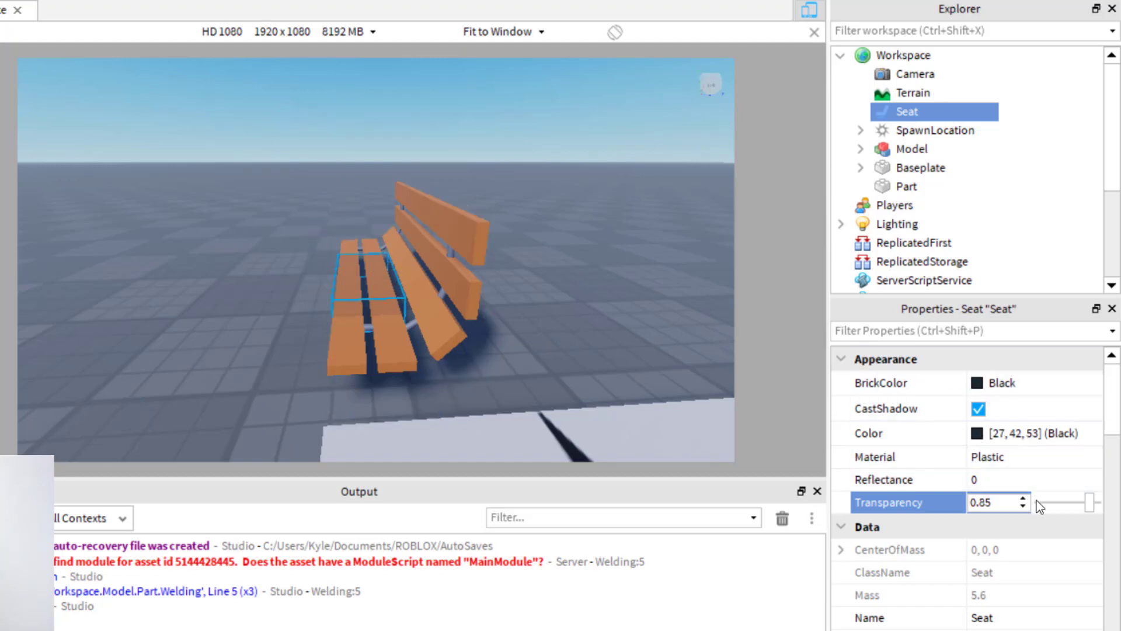
left_click_drag(1085, 506, 1032, 506)
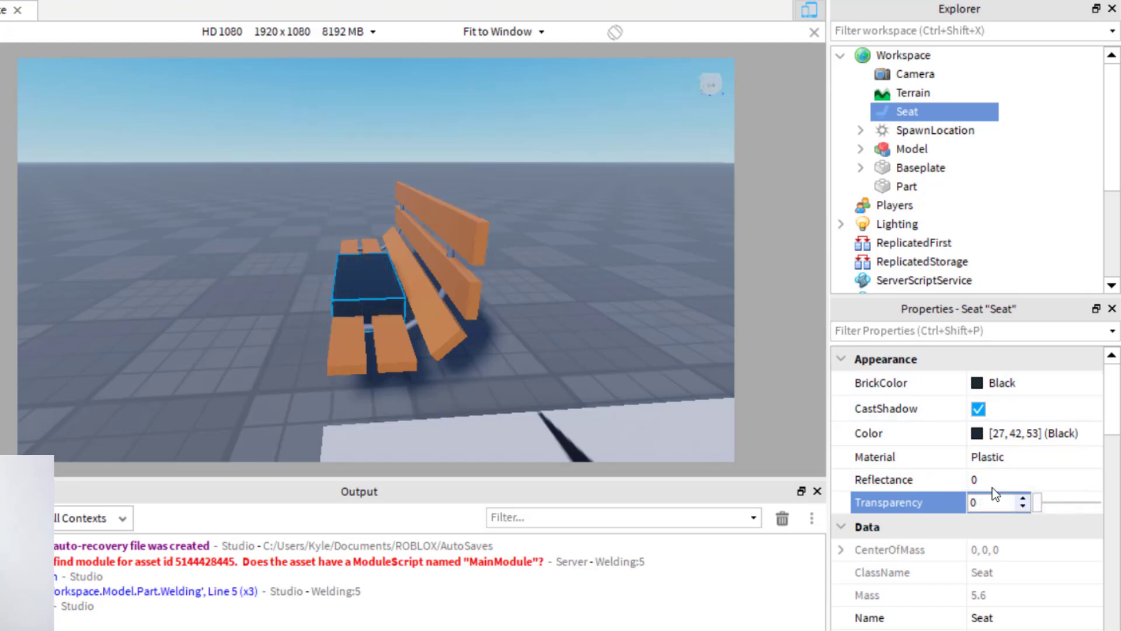
- Turn on the Anchored property of the seat and clear the selection
left_click(976, 406)
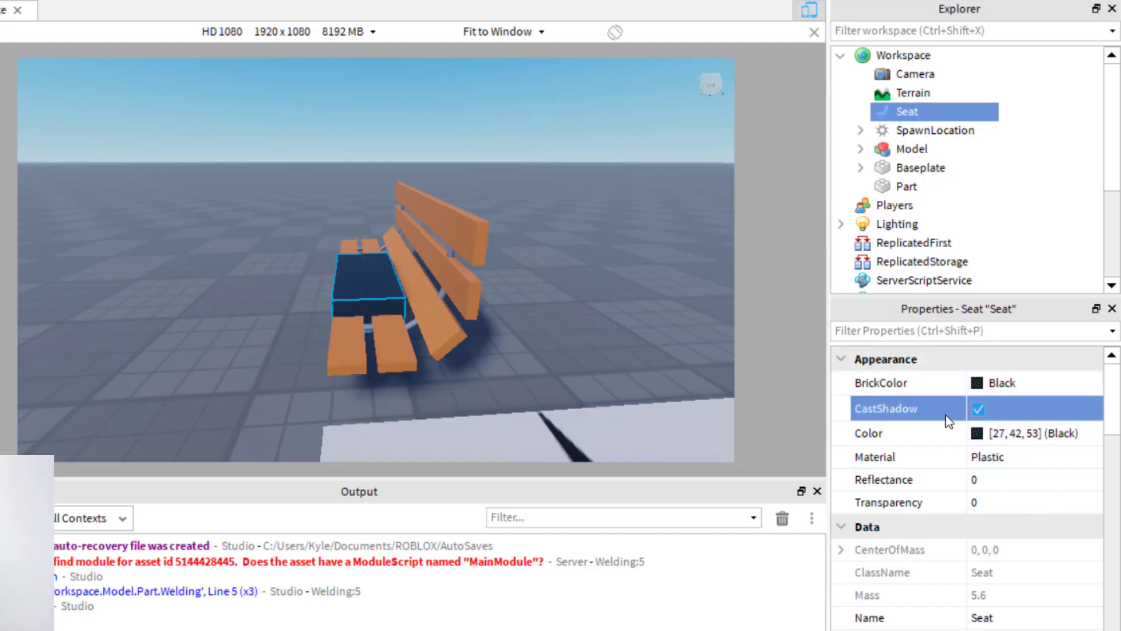
scroll(915, 548, "down", 3)
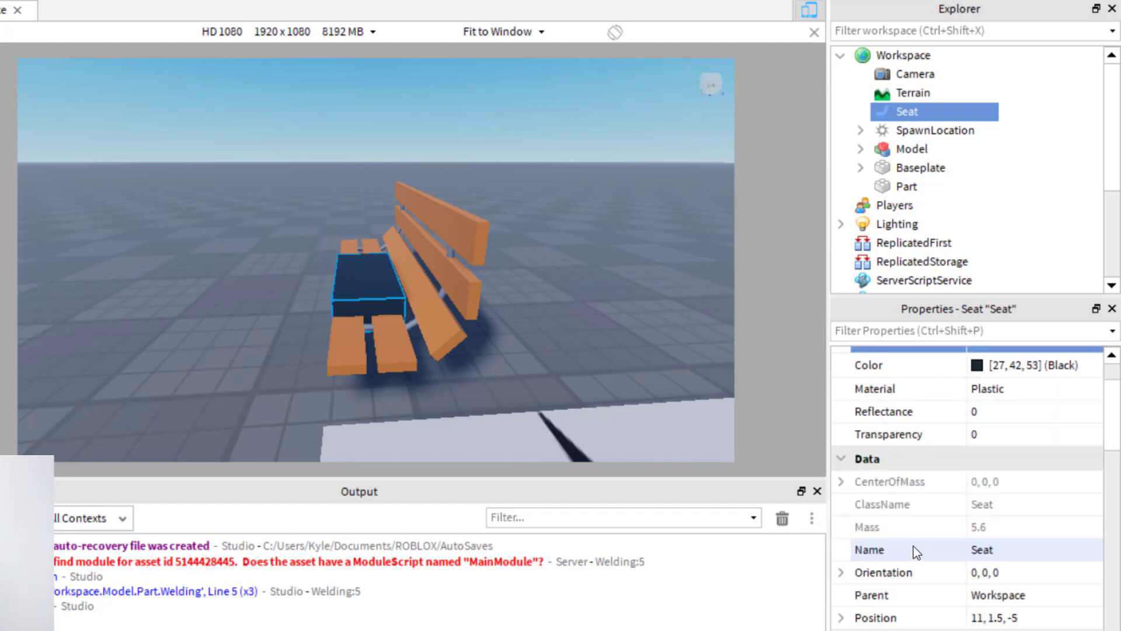
scroll(931, 530, "down", 5)
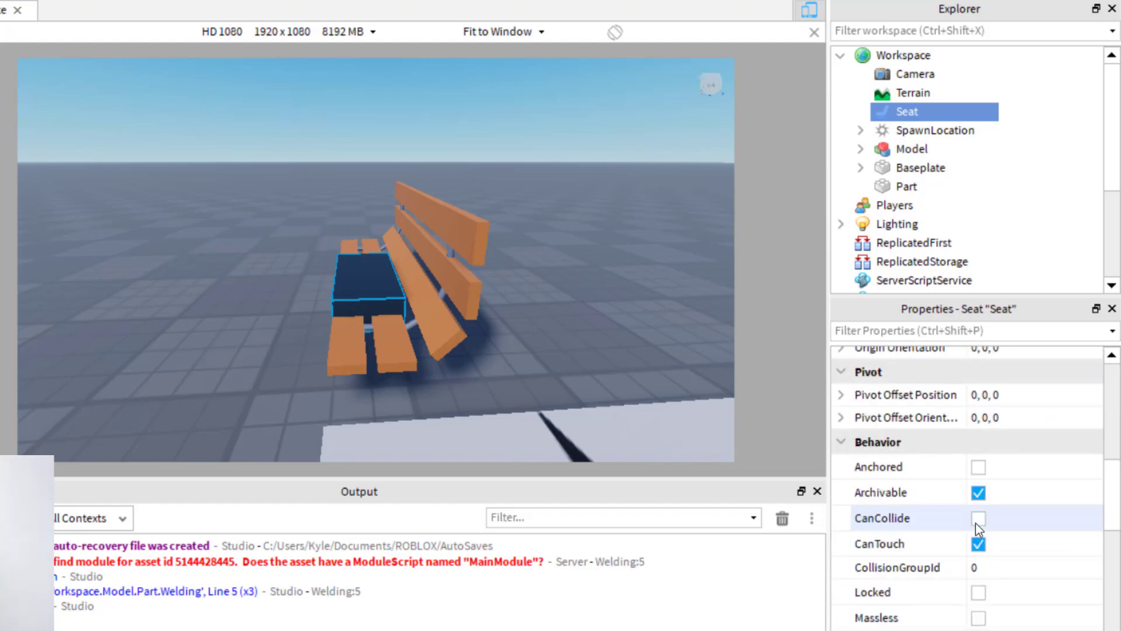
left_click(976, 468)
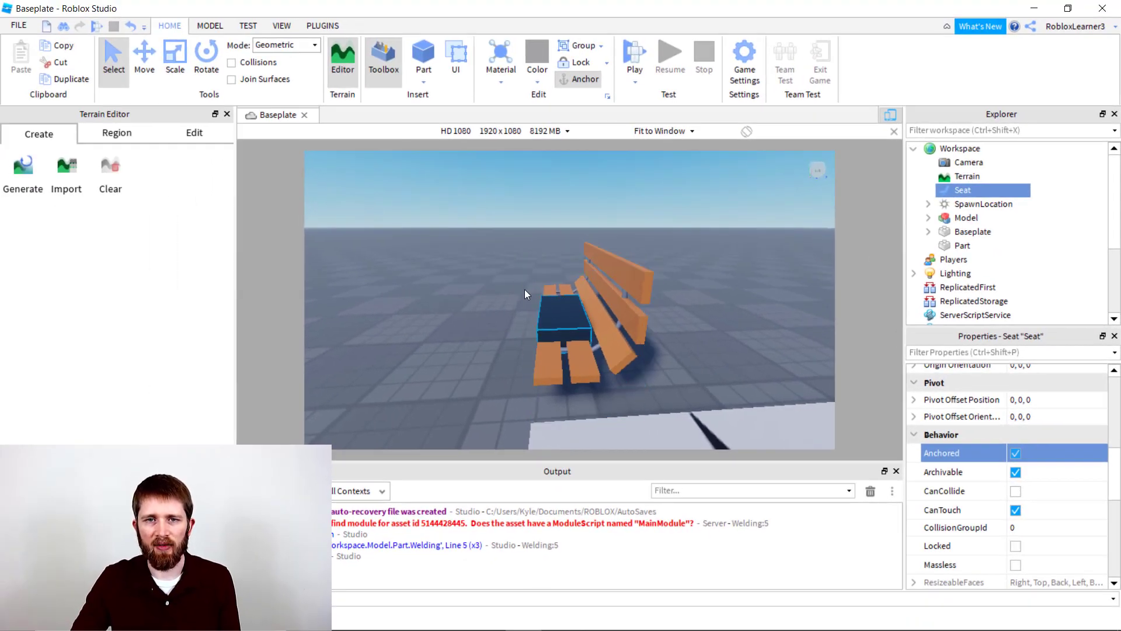
left_click(570, 316)
left_click(609, 327, "ctrl")
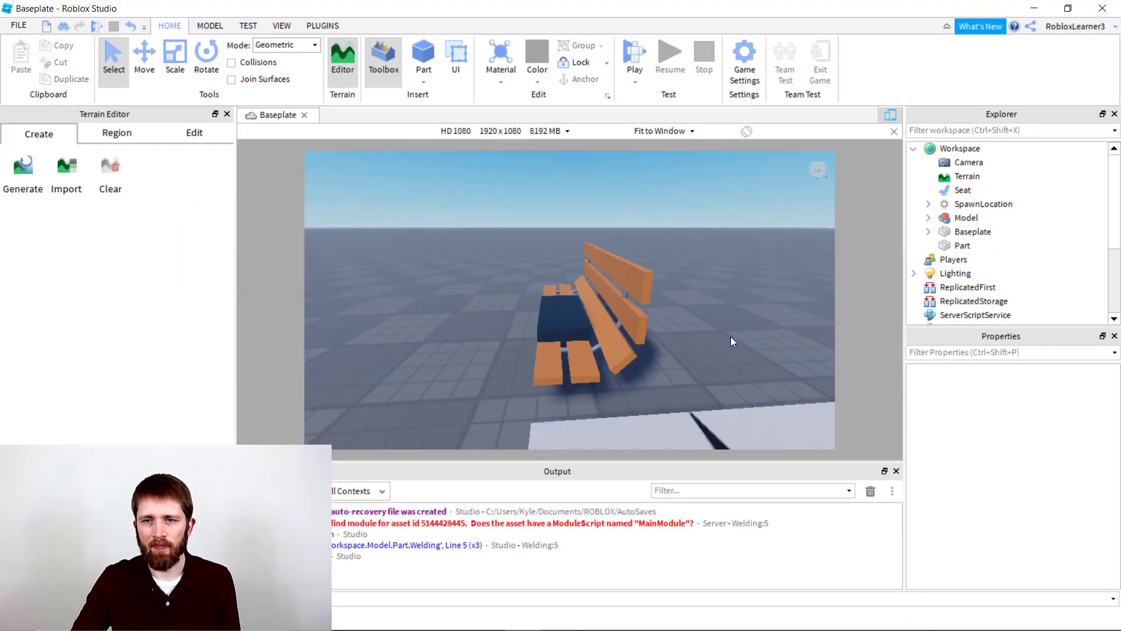